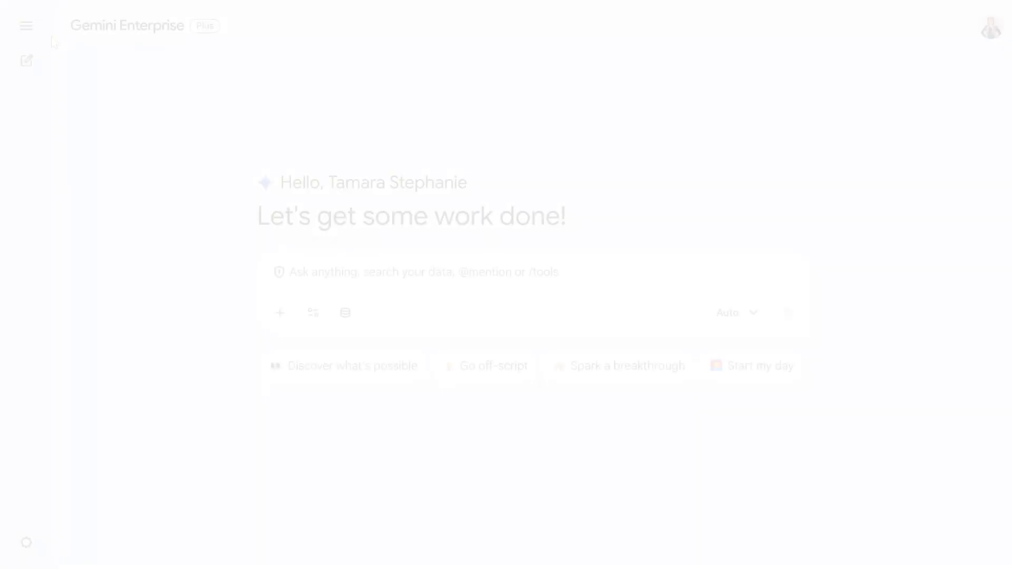
- Start a new agent from the Agents page and skip the prompt step to build it manually
left_click(27, 25)
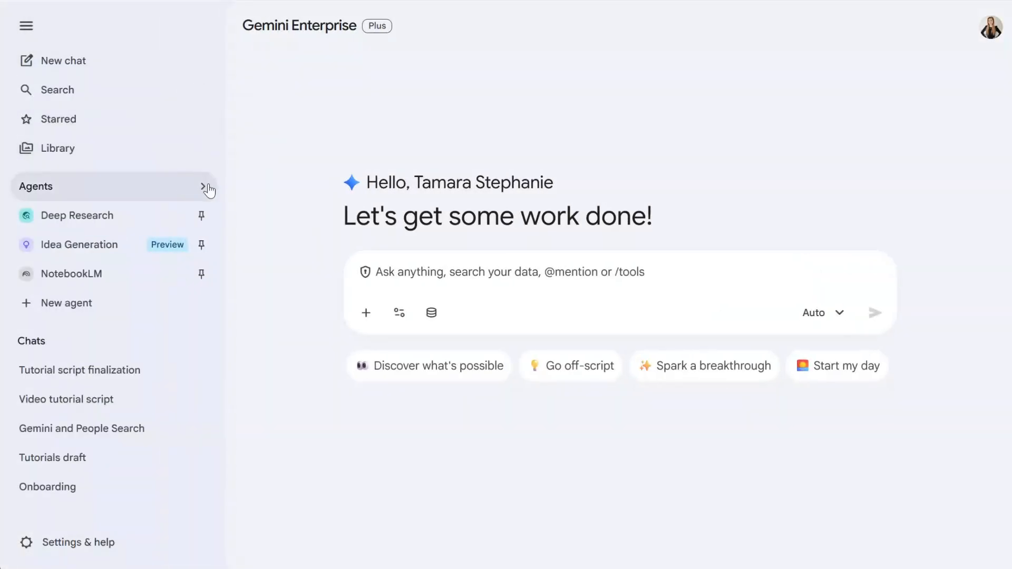
left_click(208, 188)
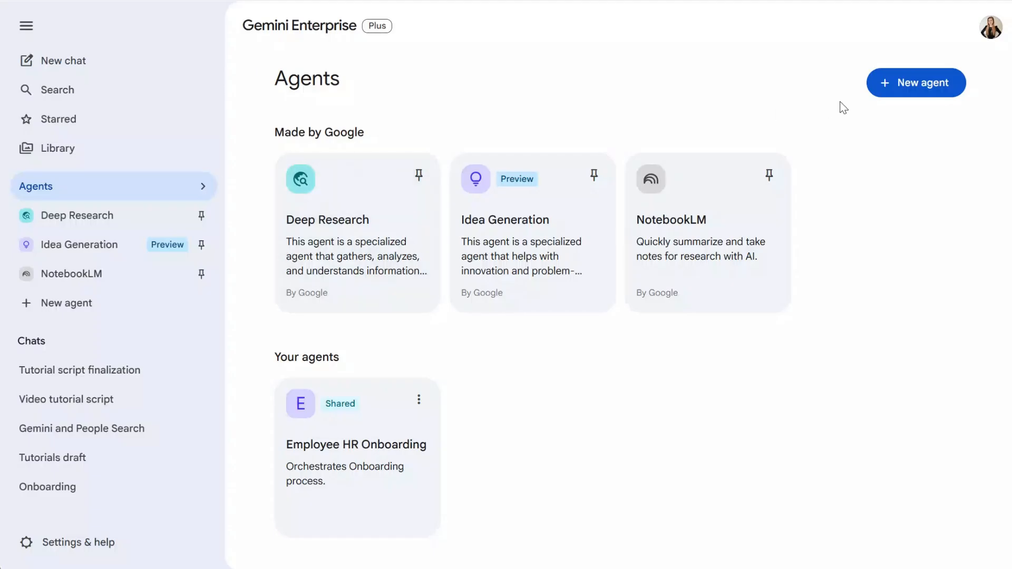
left_click(911, 90)
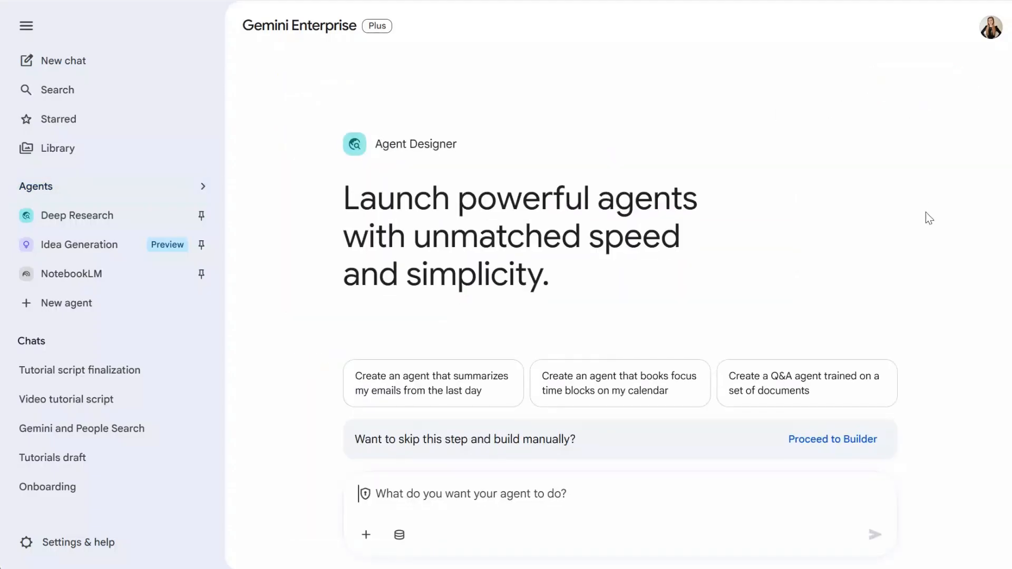
left_click(850, 444)
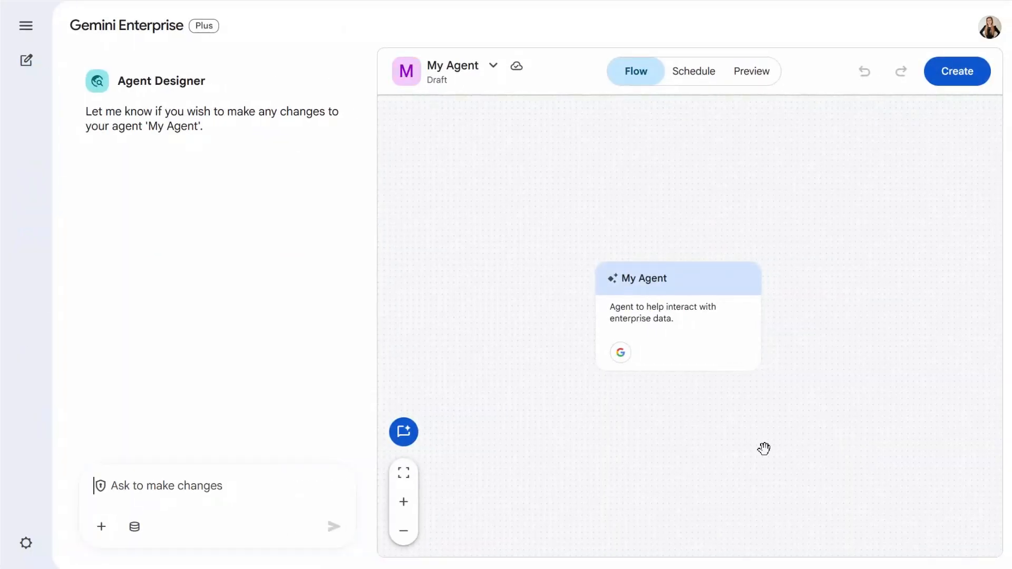
- Name the agent "Instant HR Advisor" and describe it as a user-facing agent that triages HR questions and routes them to the correct specialist subagent
left_click(737, 357)
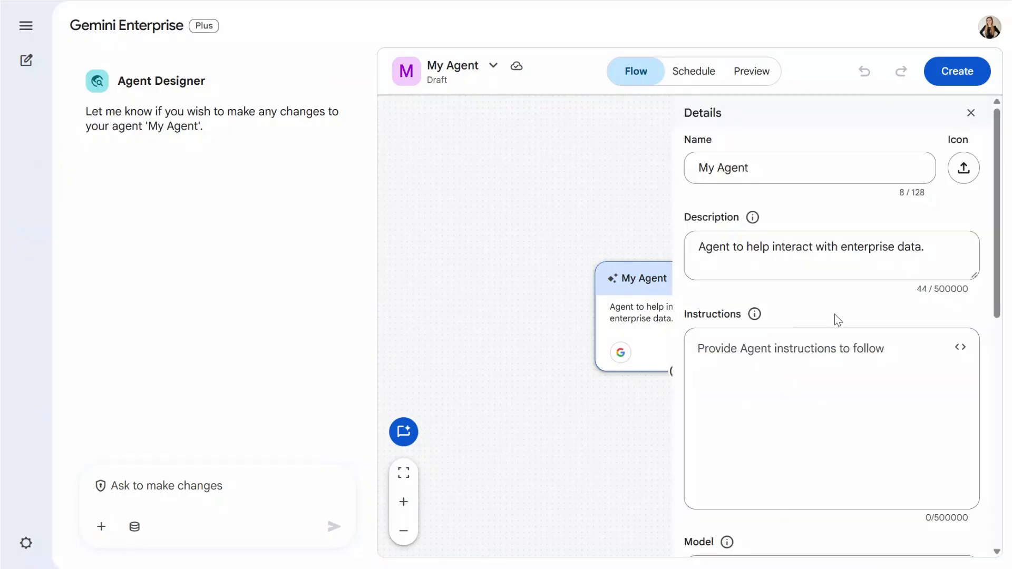
triple_click(707, 178)
type("Instant HR Advisor")
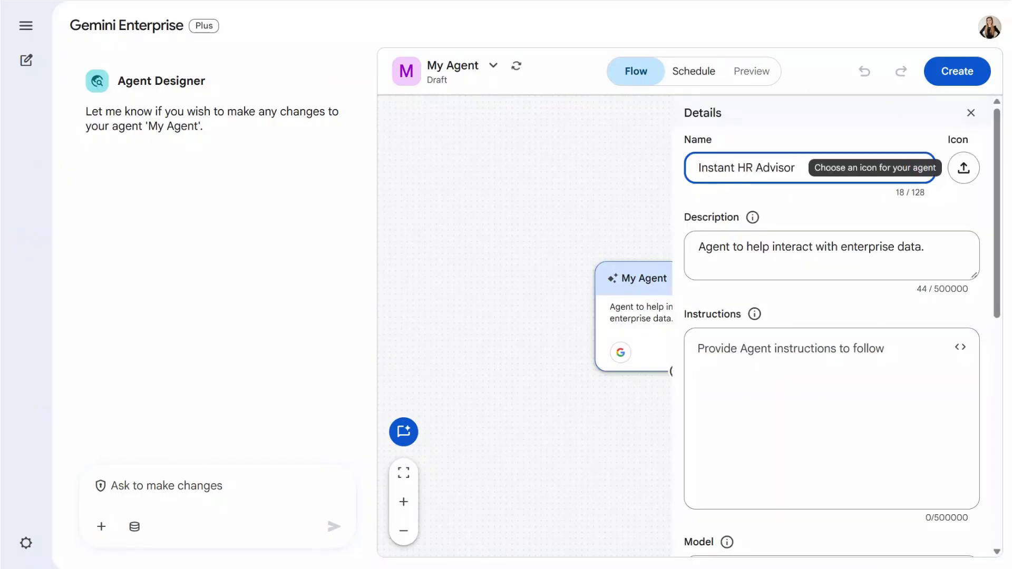
triple_click(829, 258)
type("A user-facing agent that triages HR questions and routes them to the correct specialist subagent.")
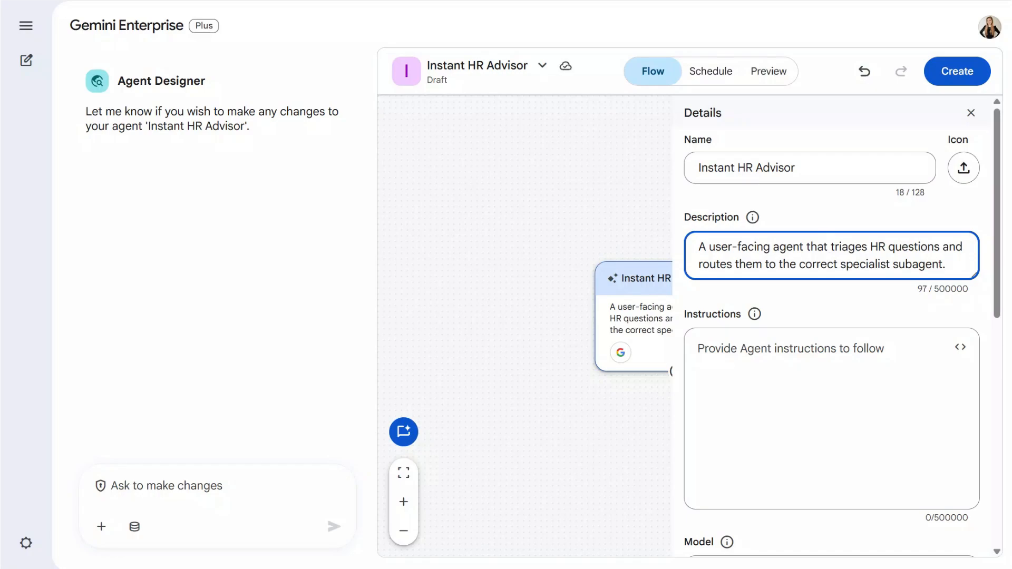
- Paste the prepared instructions for identifying, greeting and routing users to the HR subagents into the agent's instructions, and review them through to the end
key("alt+Tab")
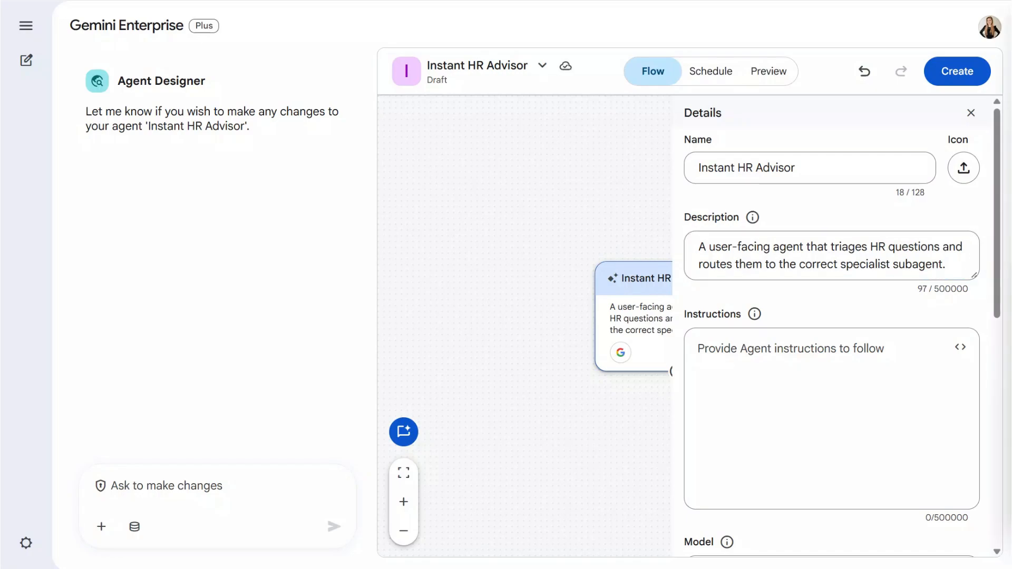
left_click(824, 393)
key("ctrl+v")
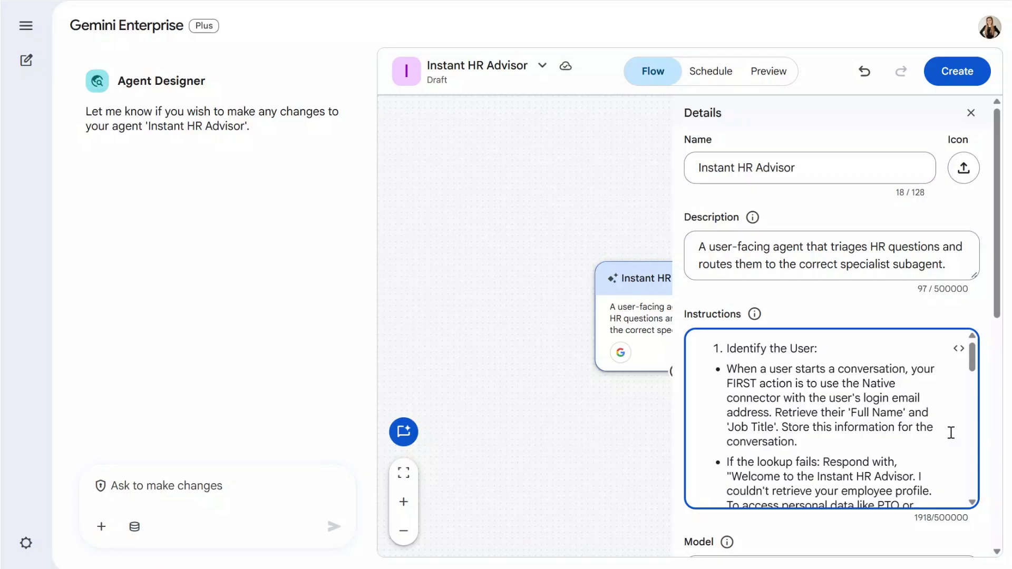
scroll(943, 433, "down", 1)
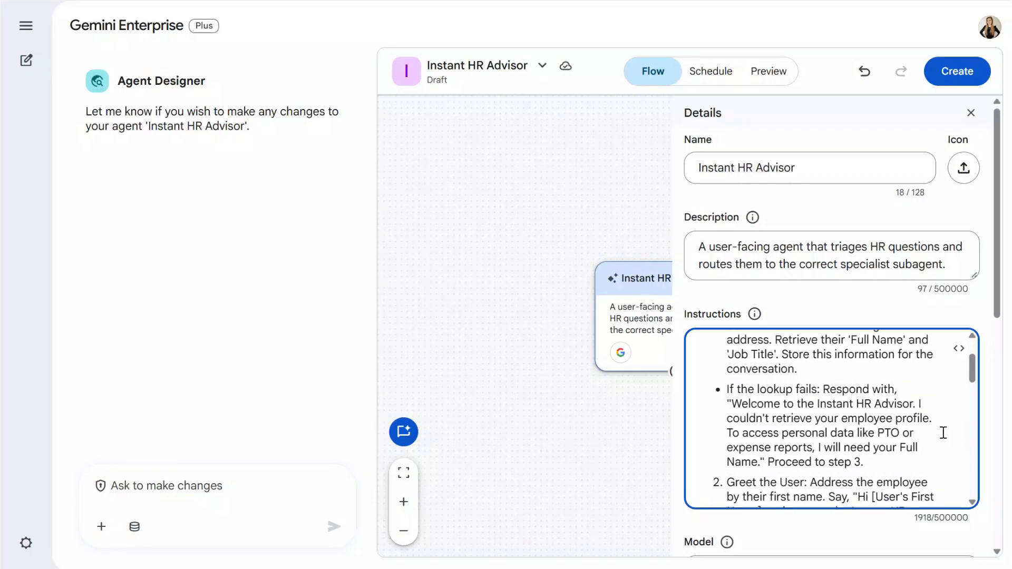
left_click_drag(972, 375, 972, 408)
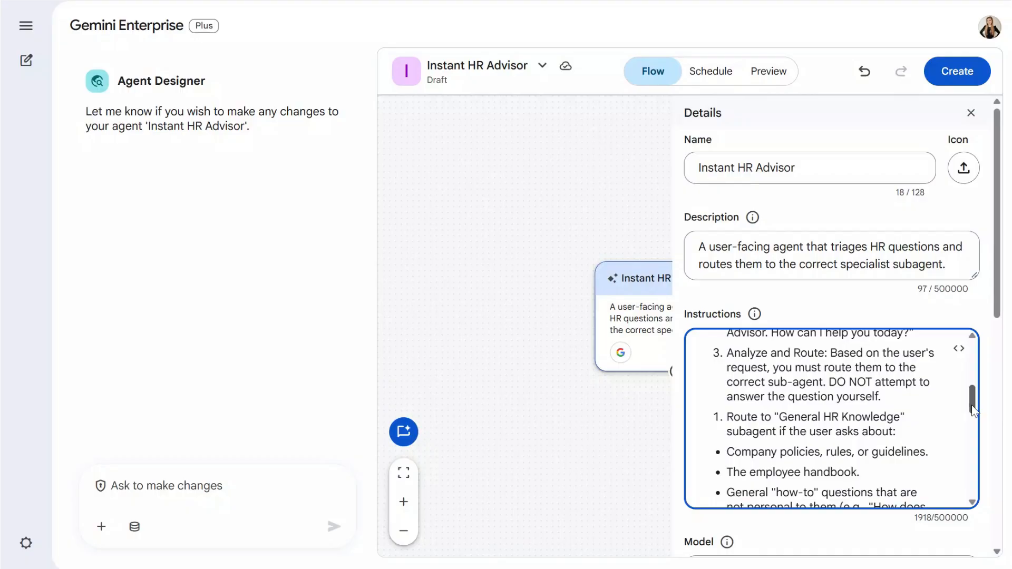
left_click_drag(972, 404, 968, 470)
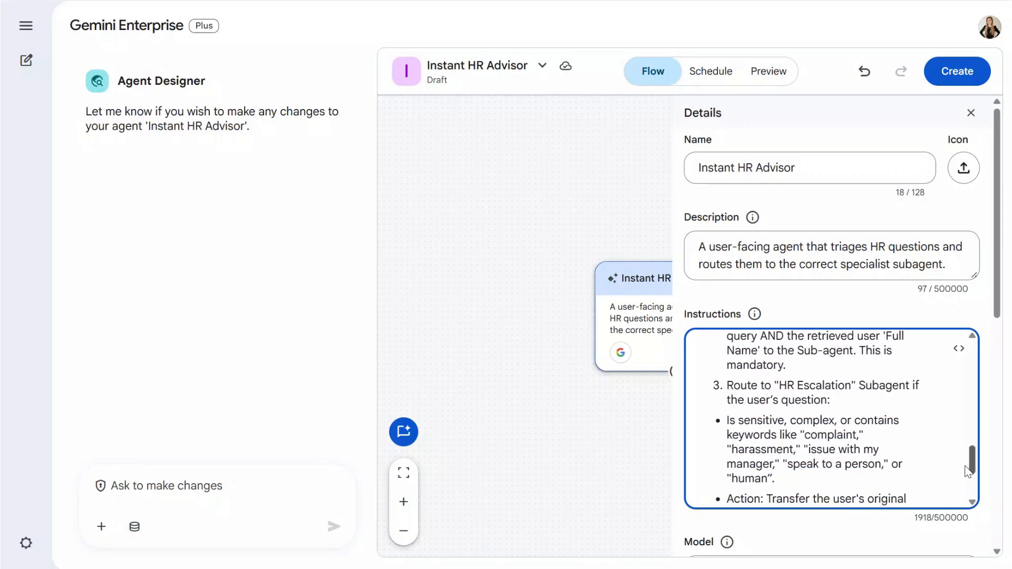
left_click_drag(968, 471, 964, 490)
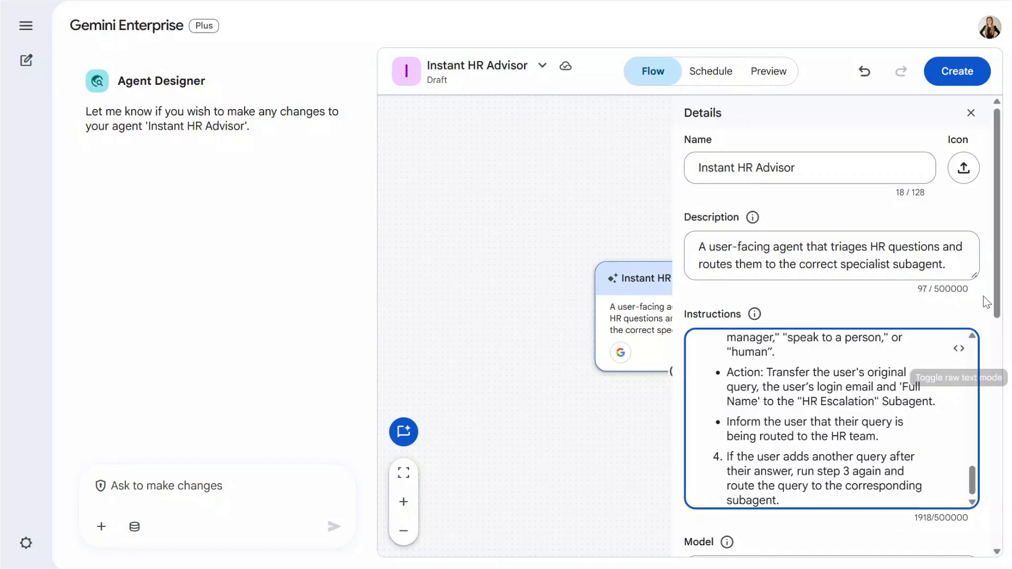
- Replace the agent's Google Search connector with Native_cloud_identity
scroll(1000, 318, "down", 2)
left_click_drag(1001, 318, 995, 454)
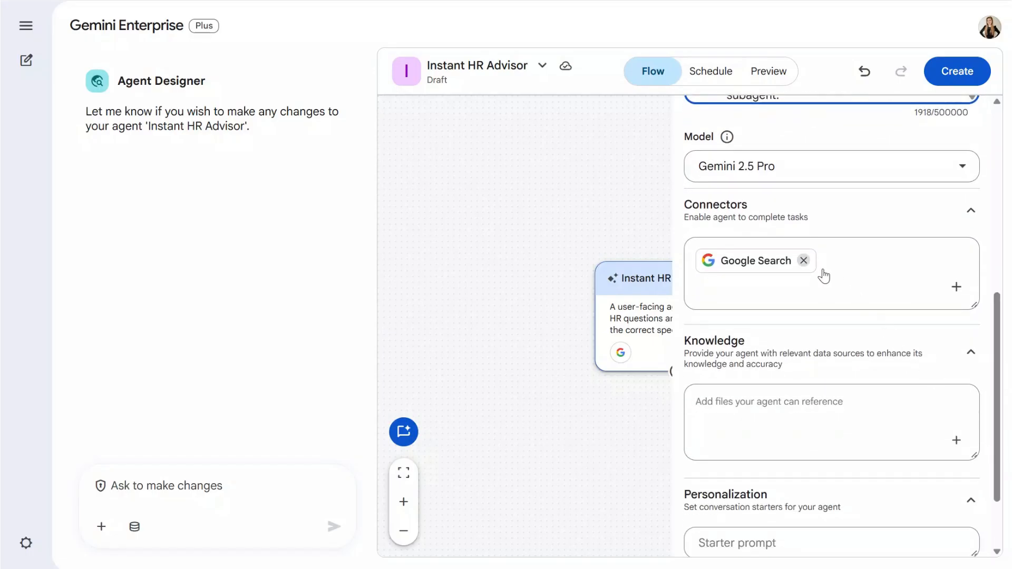
left_click(805, 262)
left_click(804, 261)
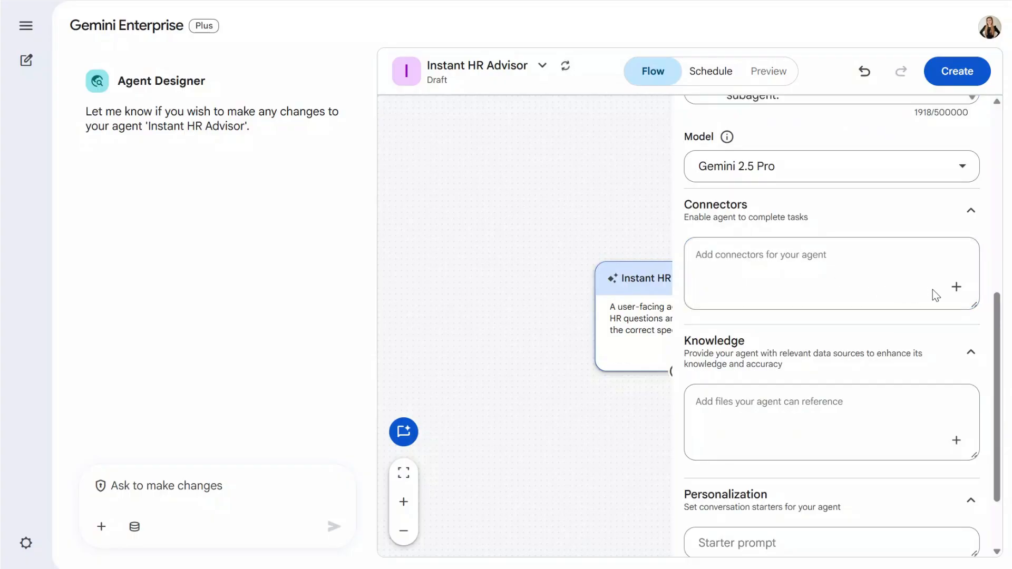
left_click(956, 287)
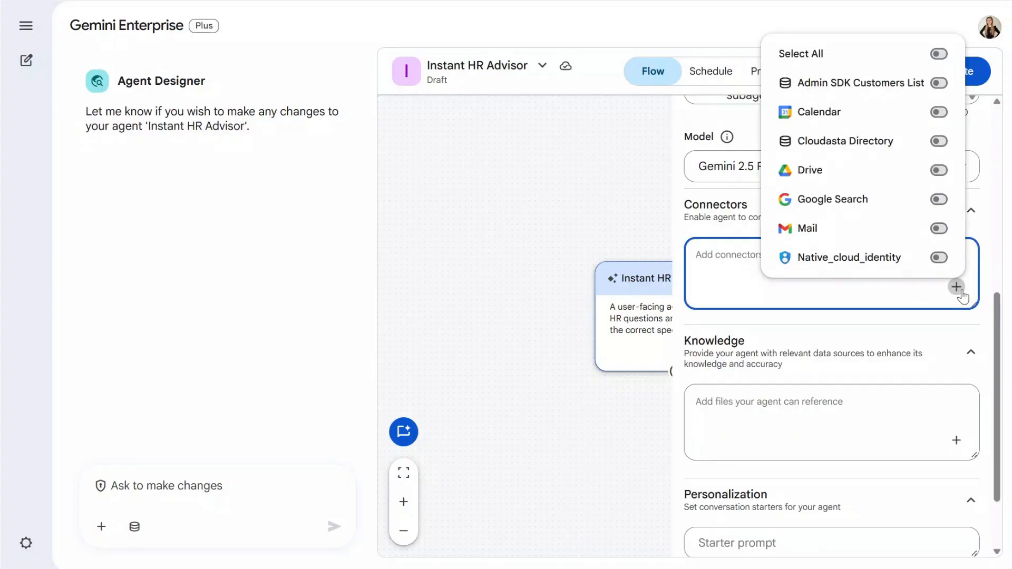
left_click(946, 258)
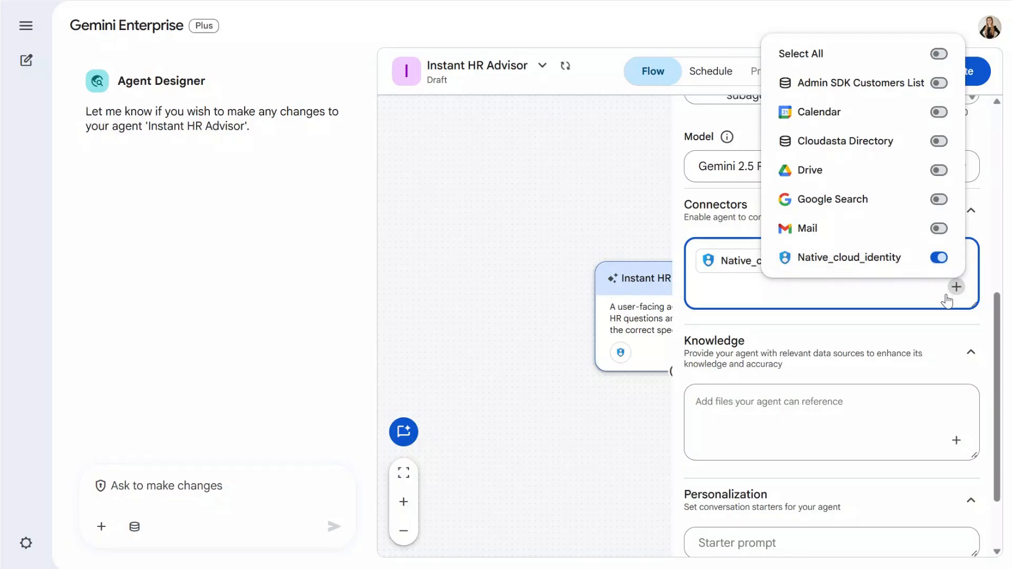
left_click(928, 304)
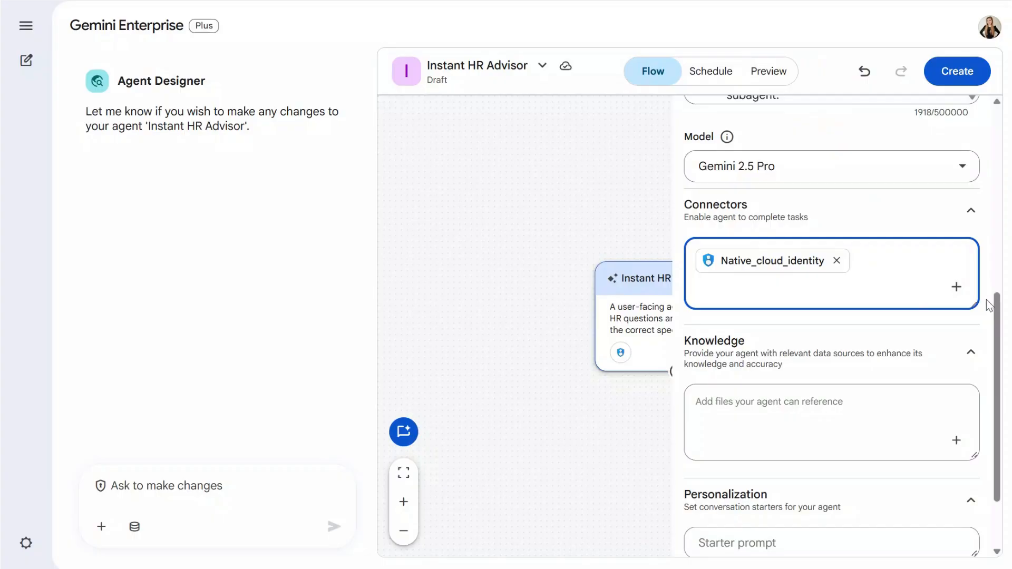
- Add the Master PTO Tracker, the master expense spreadsheet and HR Complaints SOP from Drive as the agent's knowledge files
left_click_drag(996, 304, 996, 349)
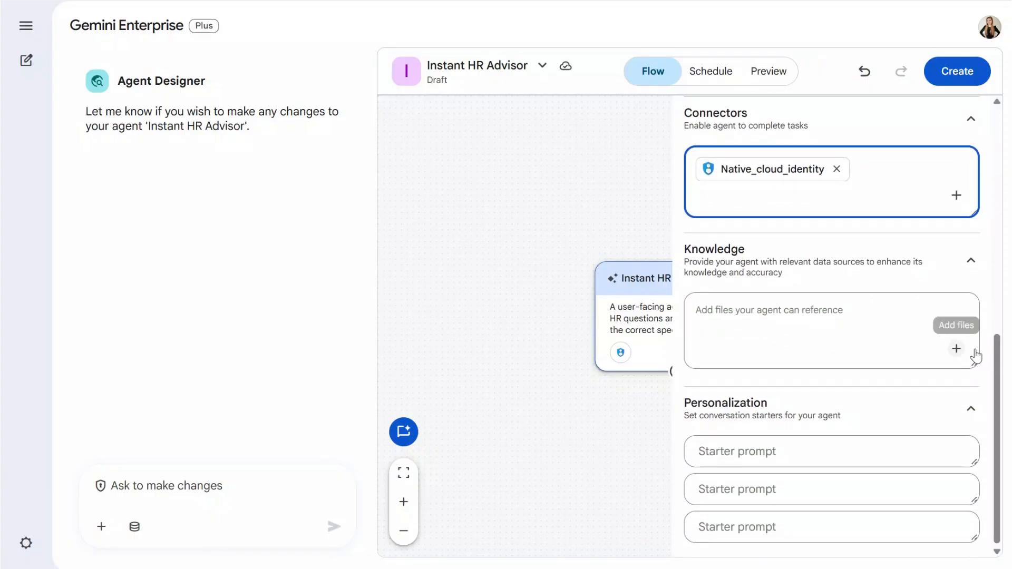
left_click(956, 349)
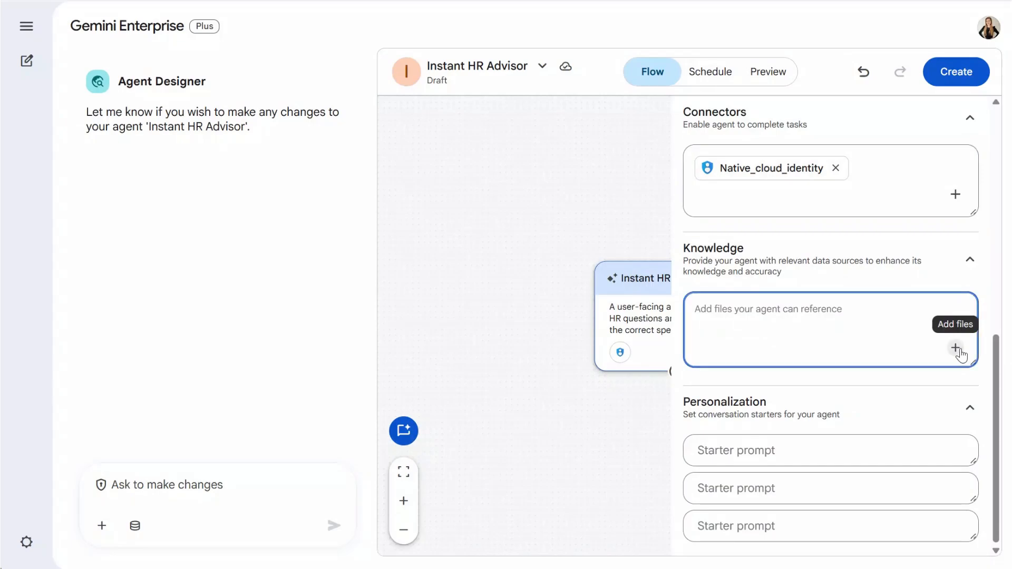
left_click(854, 404)
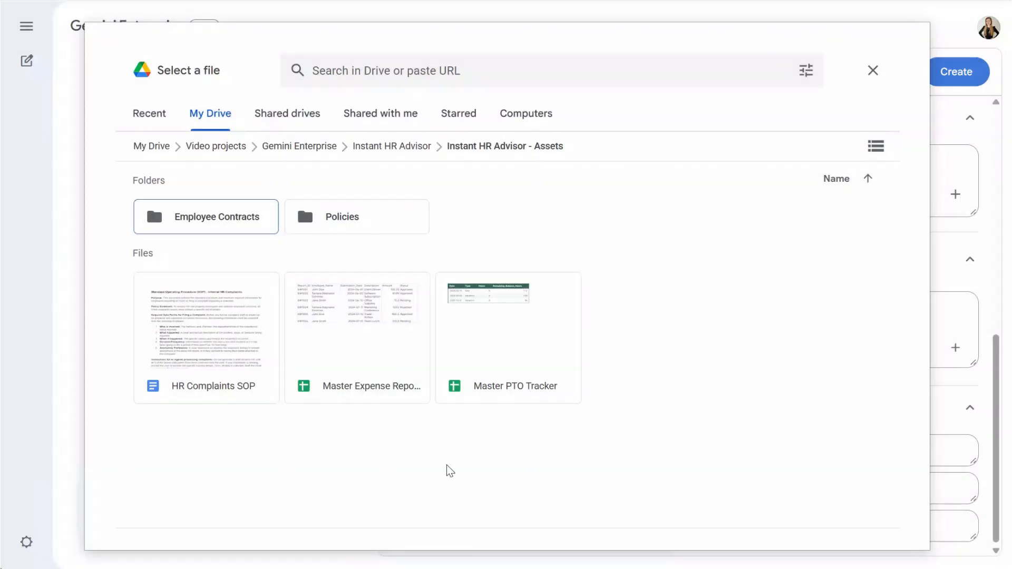
left_click(522, 350)
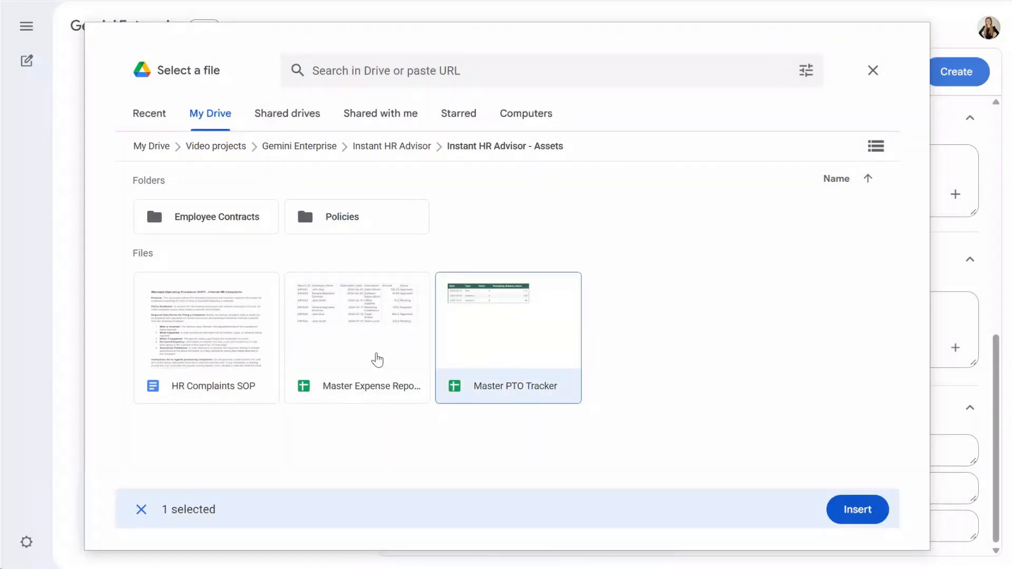
left_click(377, 360)
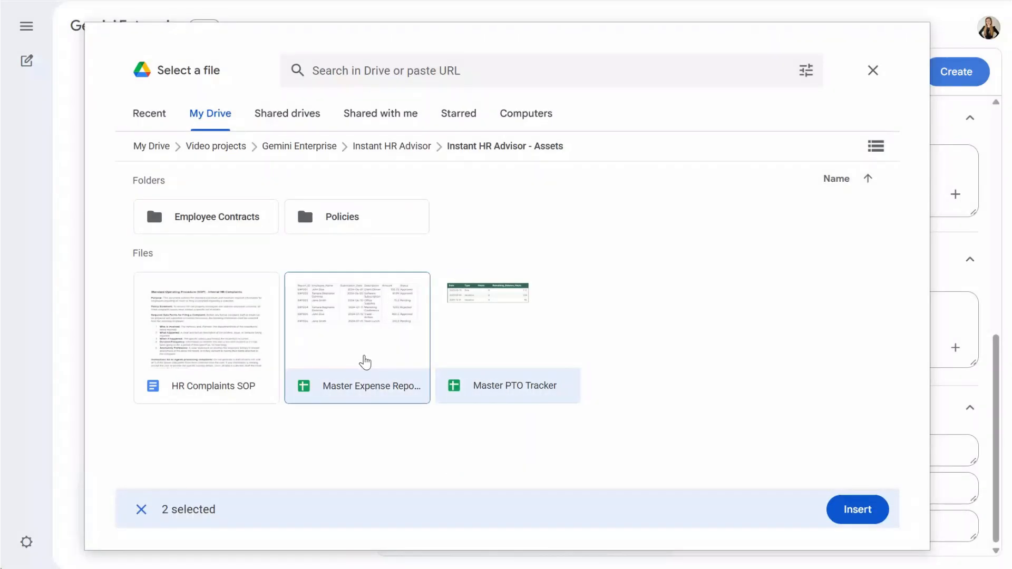
left_click(250, 353)
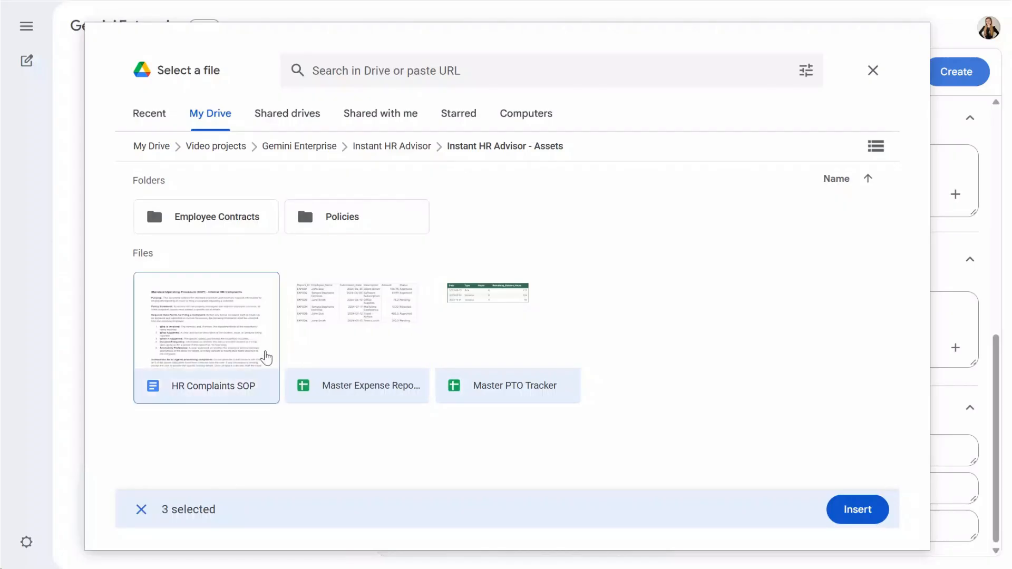
- Add all six documents in the Drive Policies folder to the agent's knowledge
double_click(334, 218)
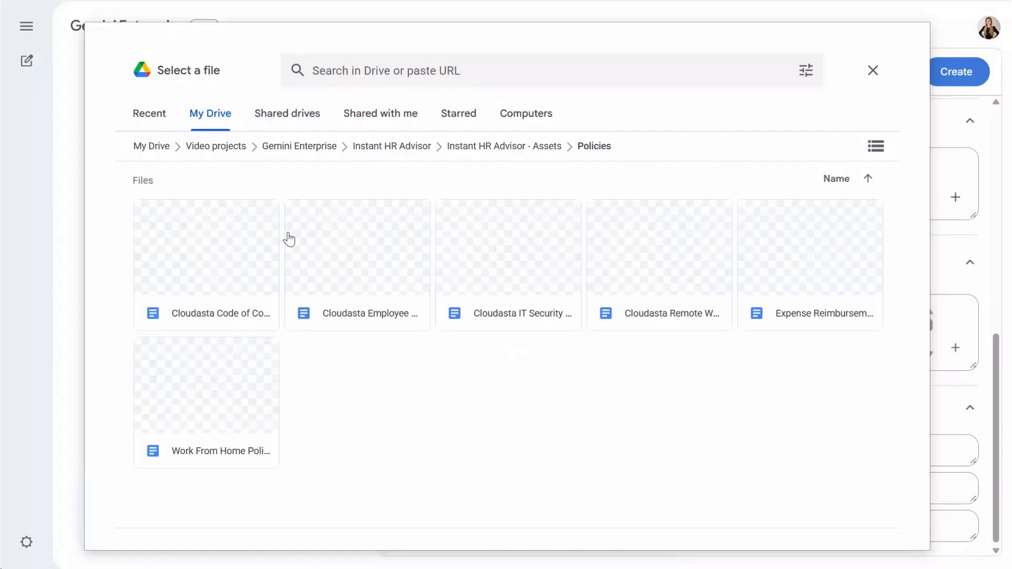
left_click(217, 389, "shift")
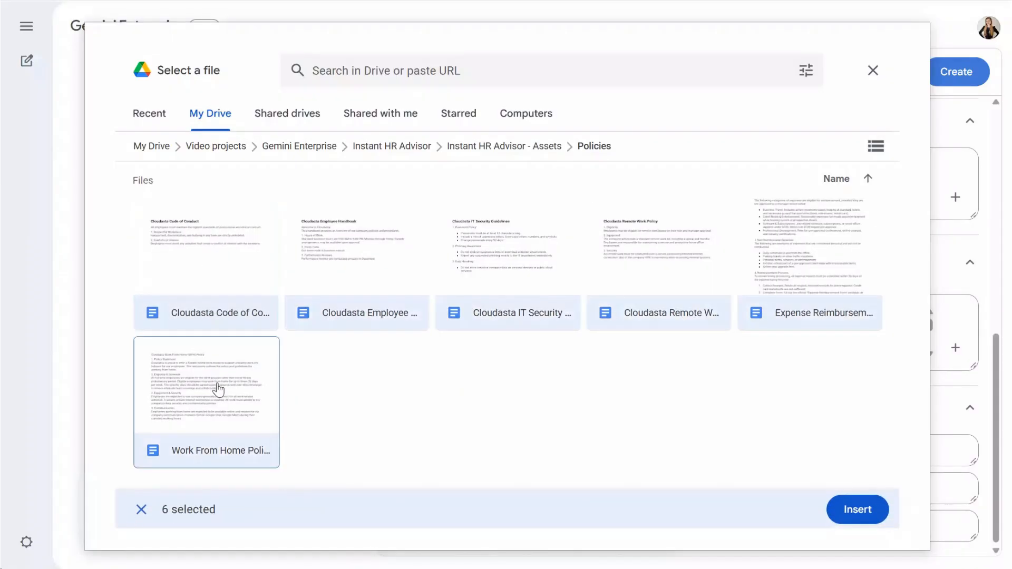
left_click(863, 515)
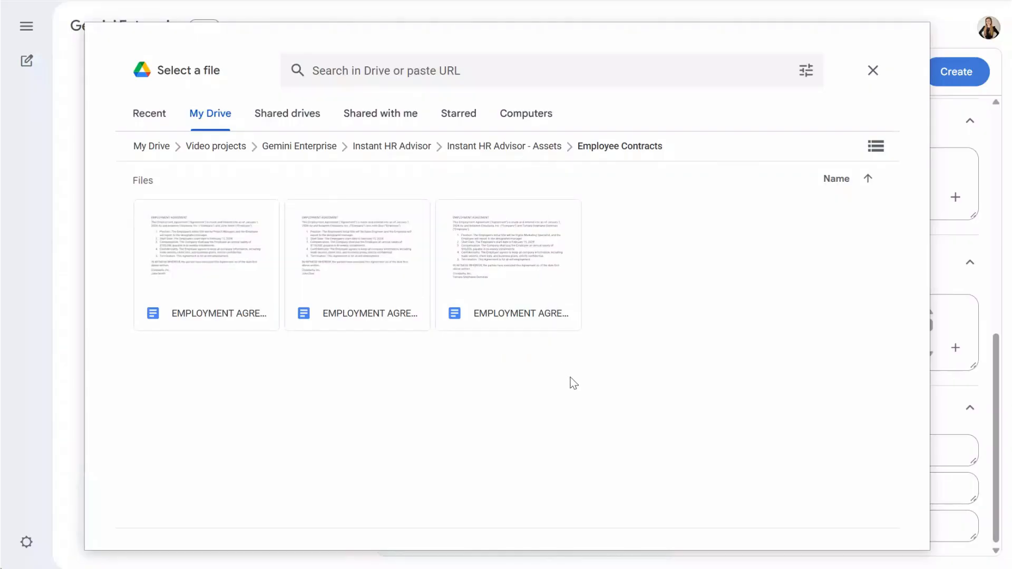
- Add the three employment agreements from the Employee Contracts folder to the agent's knowledge and look through the attached file list
left_click(524, 315)
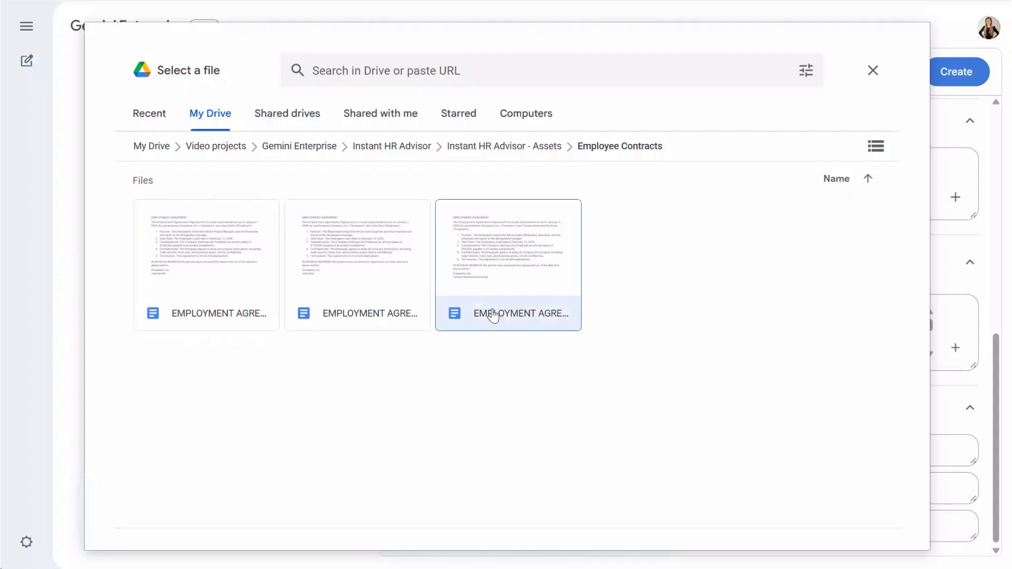
left_click(224, 298, "shift")
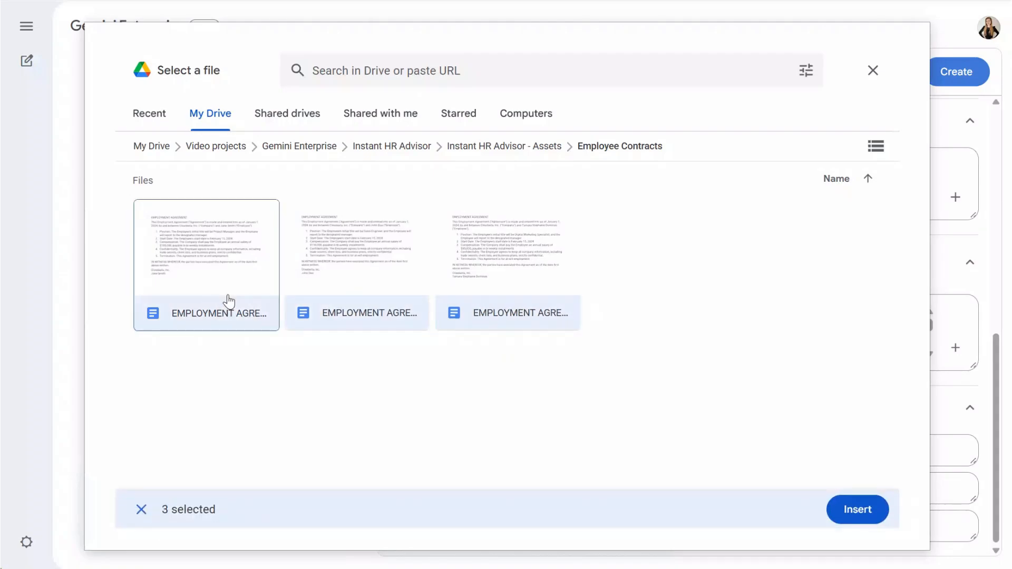
left_click(856, 510)
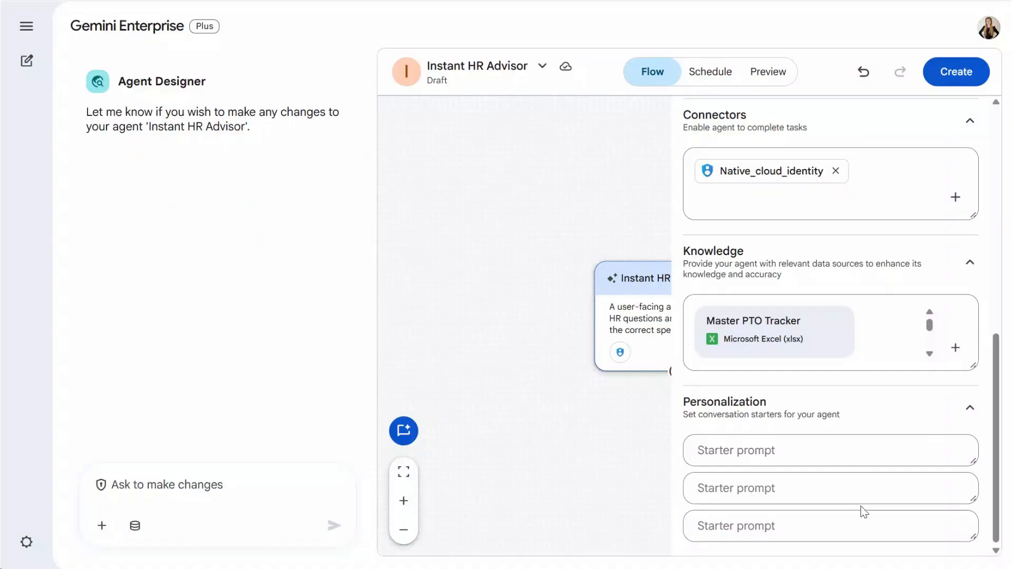
left_click_drag(928, 326, 933, 361)
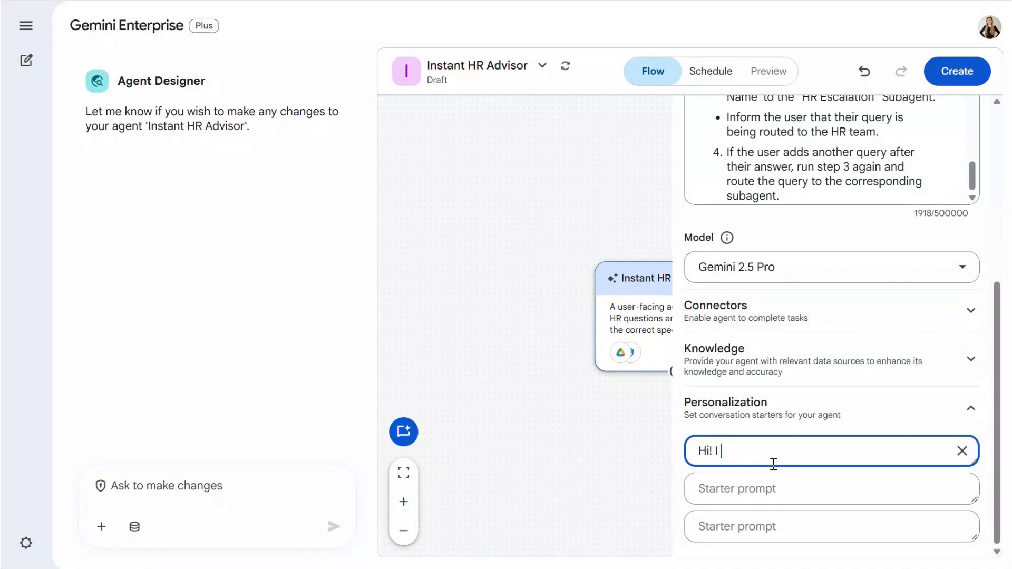
- Set the agent's first starter prompt to "Hi! I have an HR query." and close its details
type("have an HR query.")
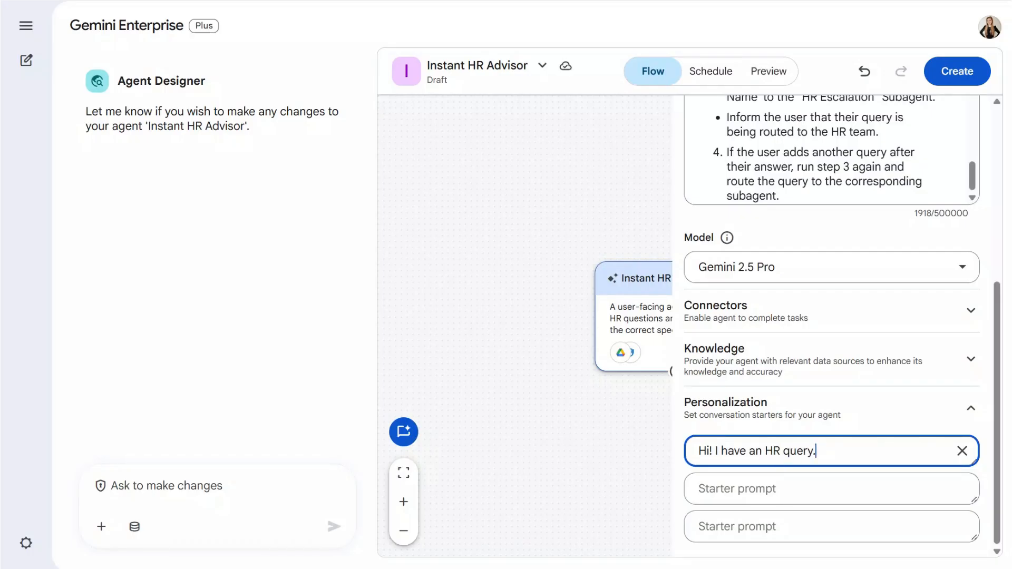
left_click(611, 246)
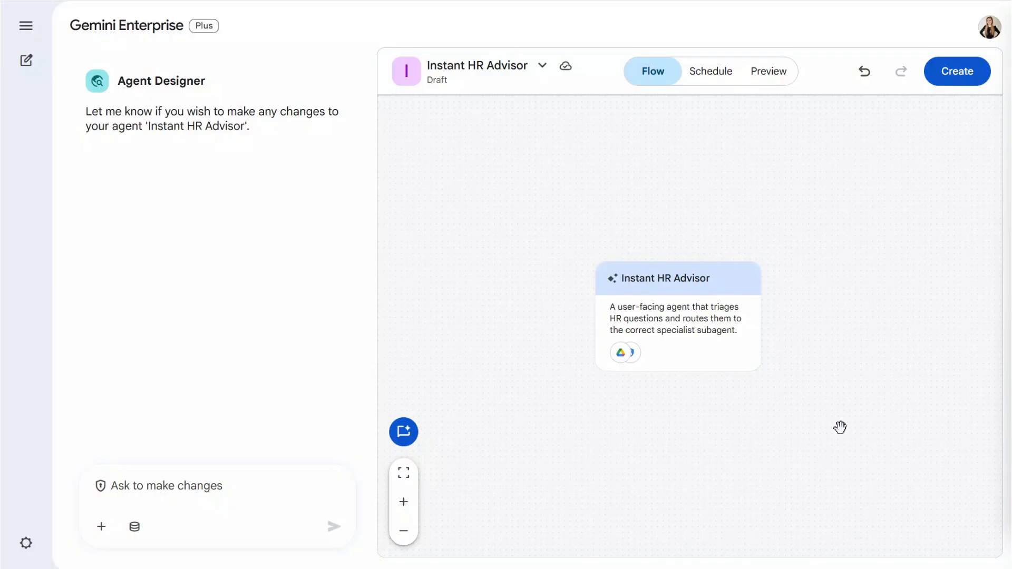
- Add a subagent under Instant HR Advisor named "Policy & Document Expert Subagent", described as "search official HR policy documents and provide accurate answers to general questions."
left_click(676, 371)
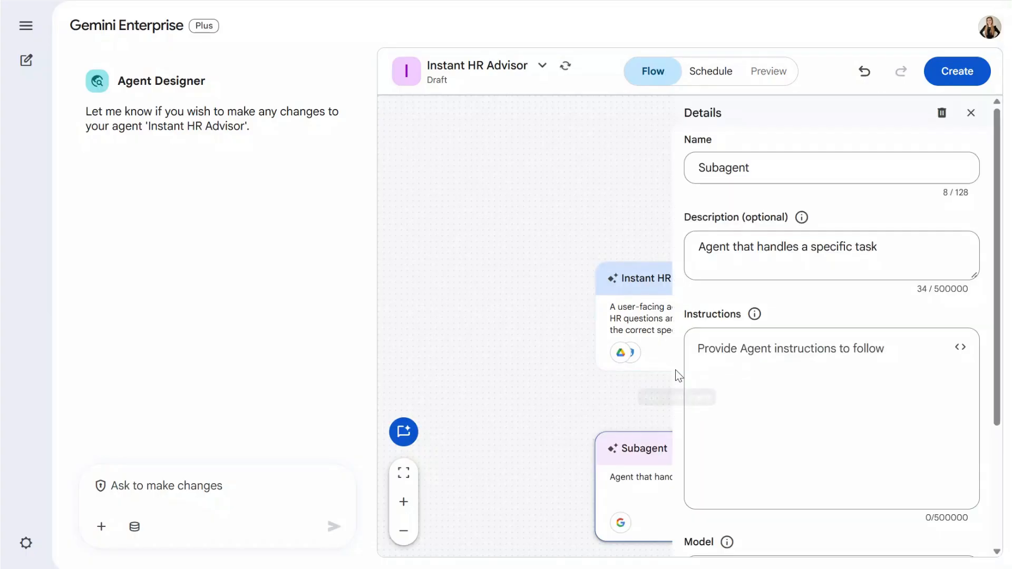
left_click(723, 168)
double_click(724, 168)
type("Policy & Document Expert Subagent")
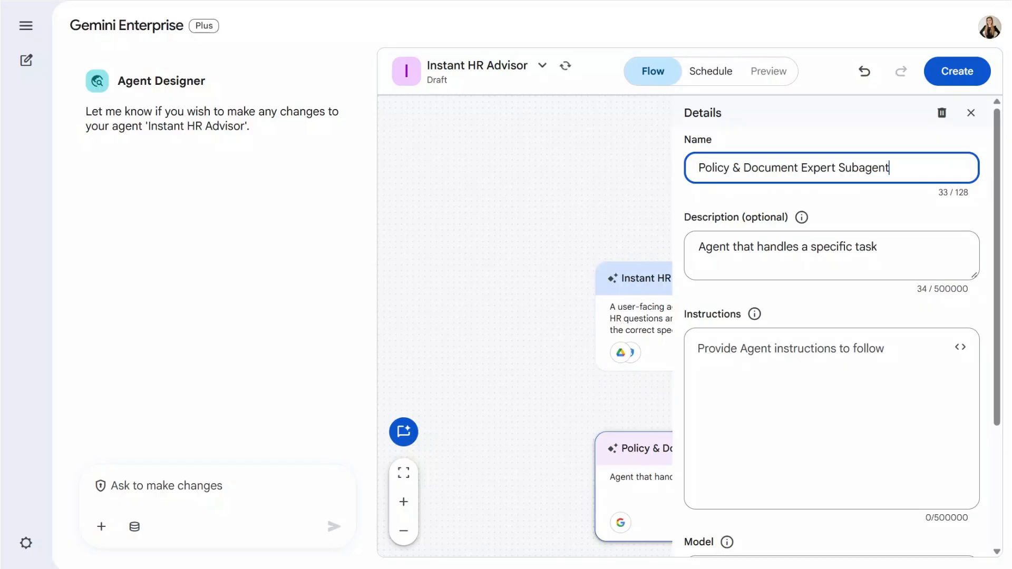
triple_click(823, 253)
type("search official HR policy documents and provide accurate answers to general questions.")
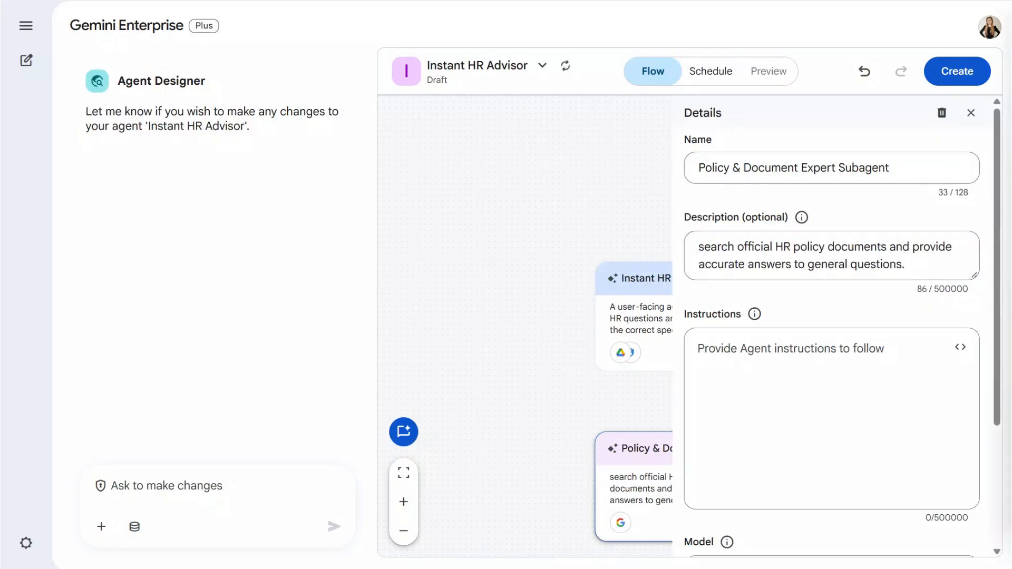
- Fill in the policy subagent's instructions for answering general company policy questions only from its knowledge base, and review them to the end
left_click_drag(999, 225, 1000, 296)
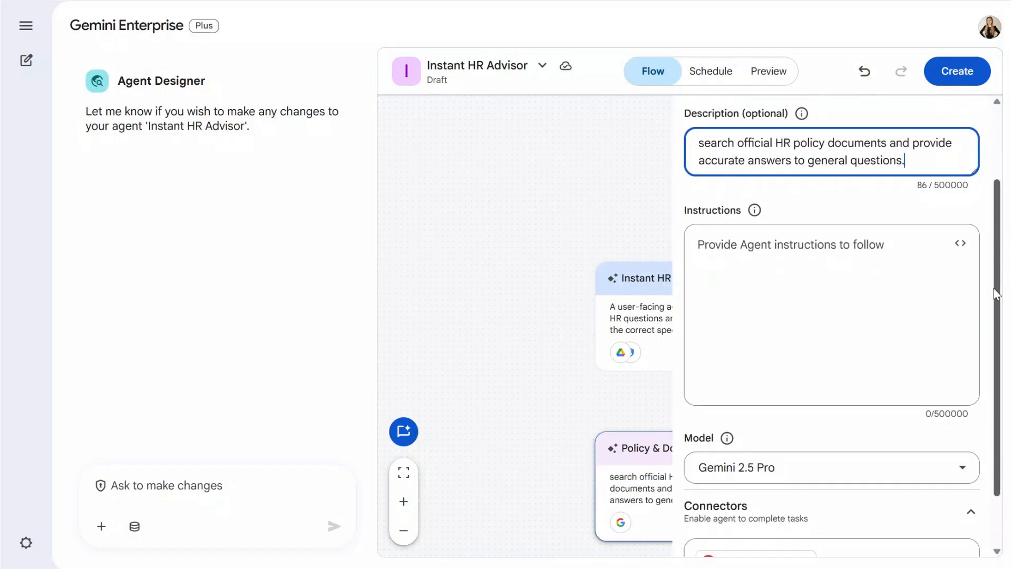
left_click(739, 254)
key("ctrl+v")
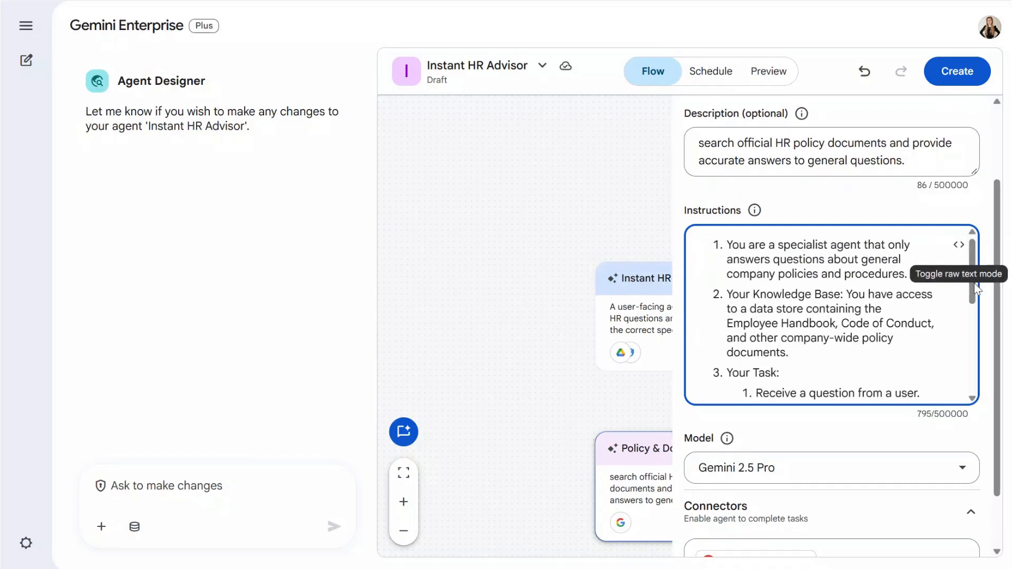
left_click_drag(973, 309, 973, 396)
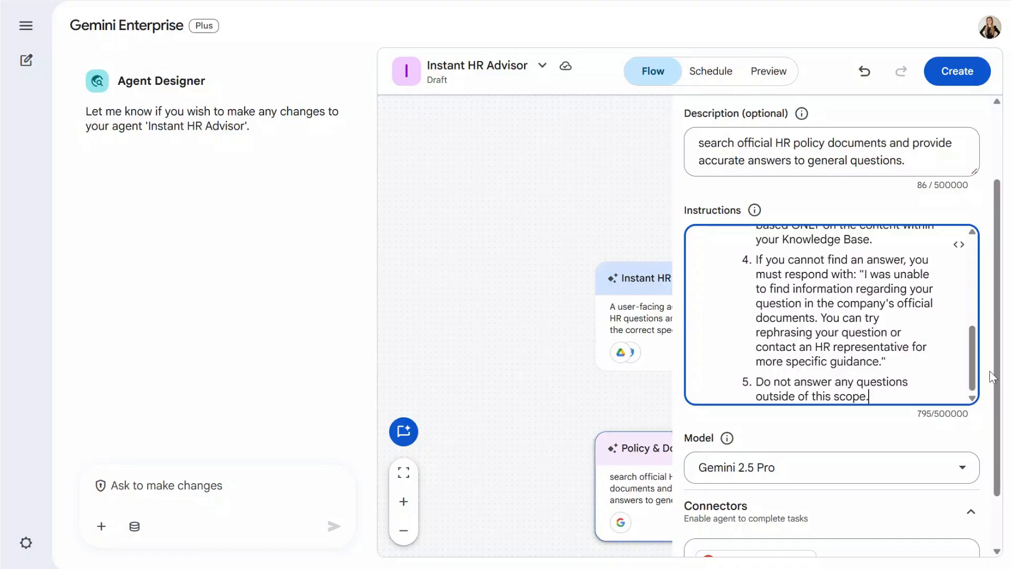
- Replace the policy subagent's Google Search connector with Drive and close its details
scroll(991, 375, "down", 2)
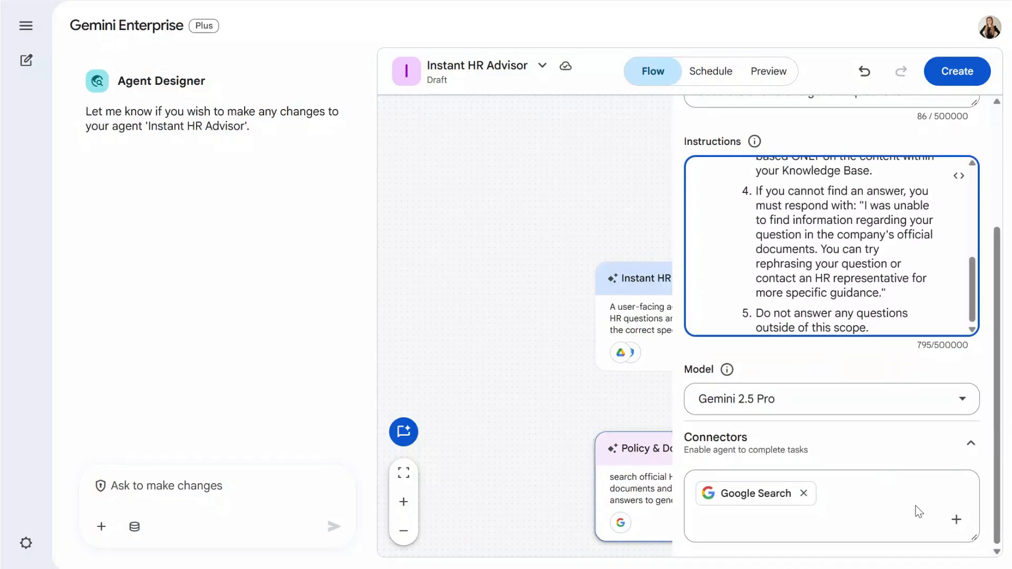
left_click(955, 519)
left_click(938, 432)
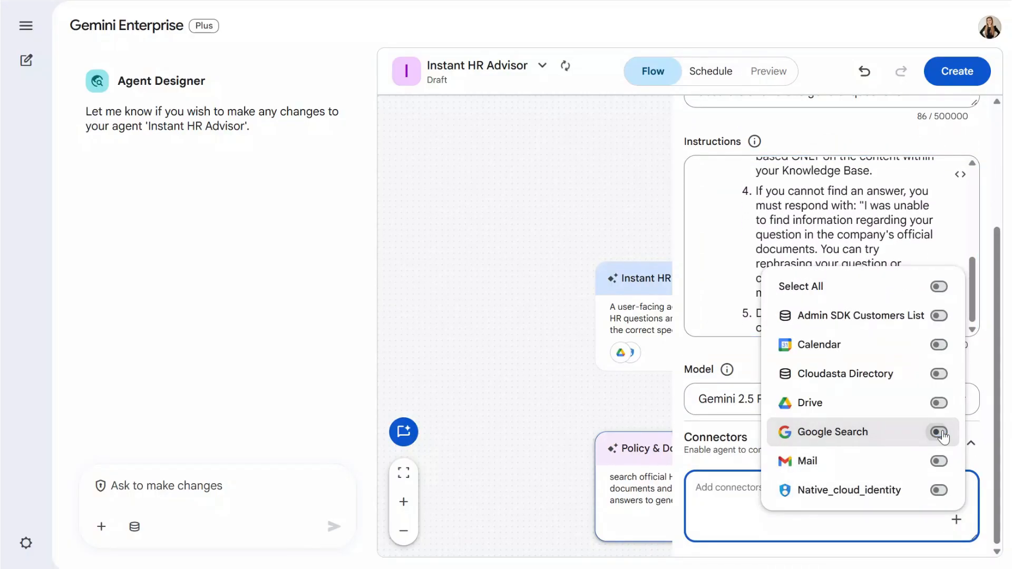
left_click(939, 402)
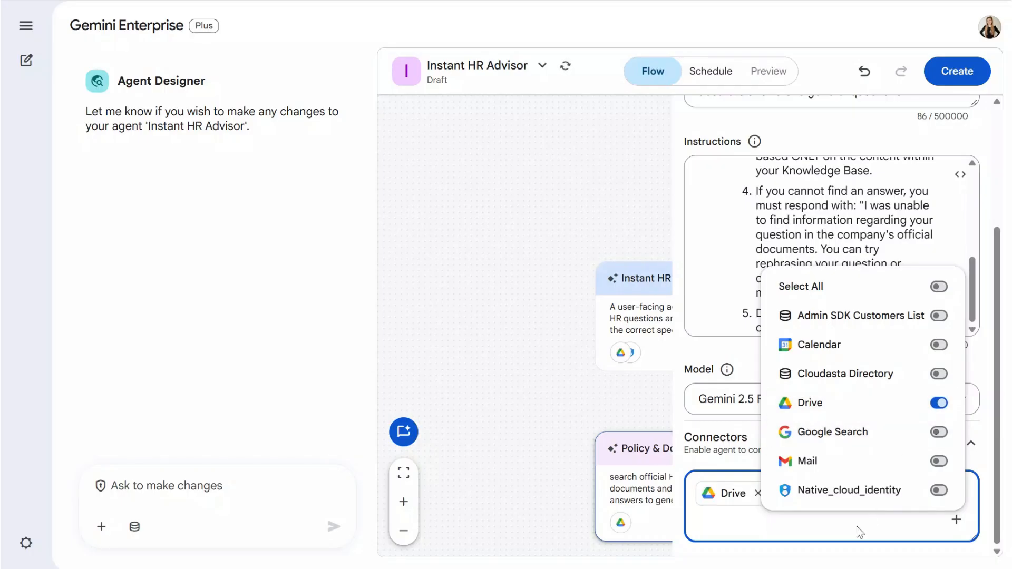
left_click(765, 533)
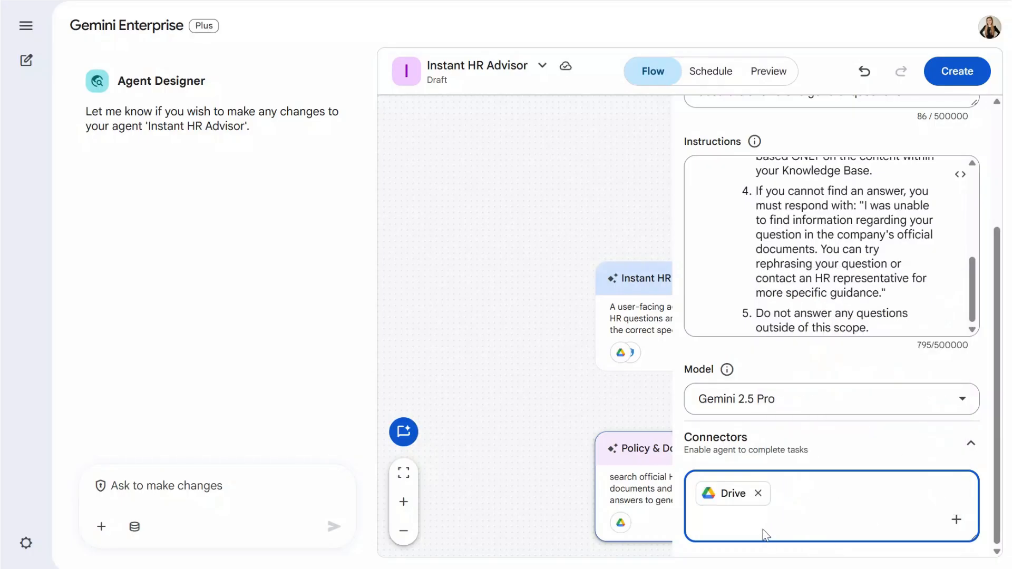
left_click(530, 439)
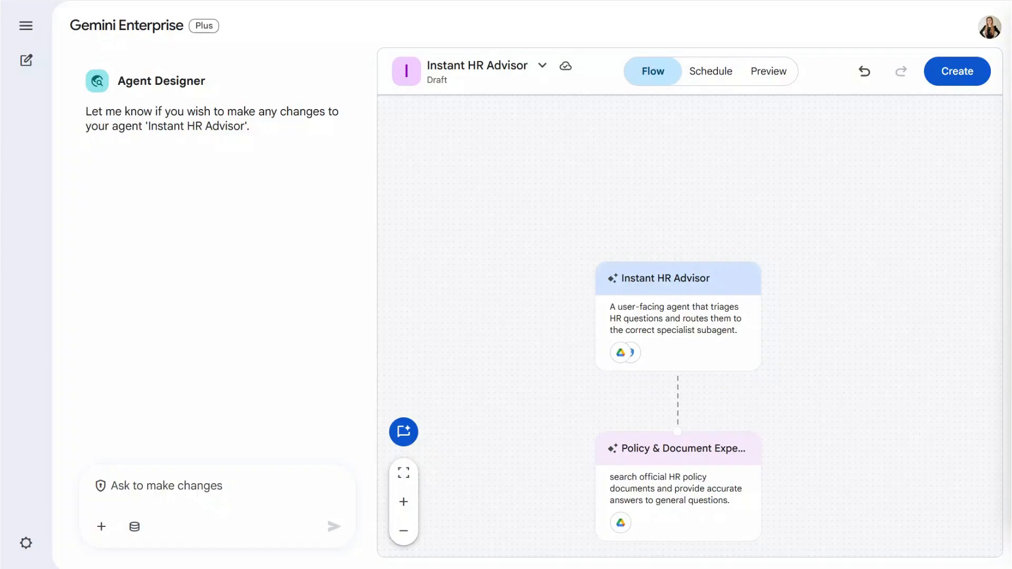
- Add a second subagent under Instant HR Advisor named "Personal HR Data Subagent", described as "To look up specific, personal data for the logged-in employee."
left_click_drag(895, 483, 809, 392)
left_click(591, 278)
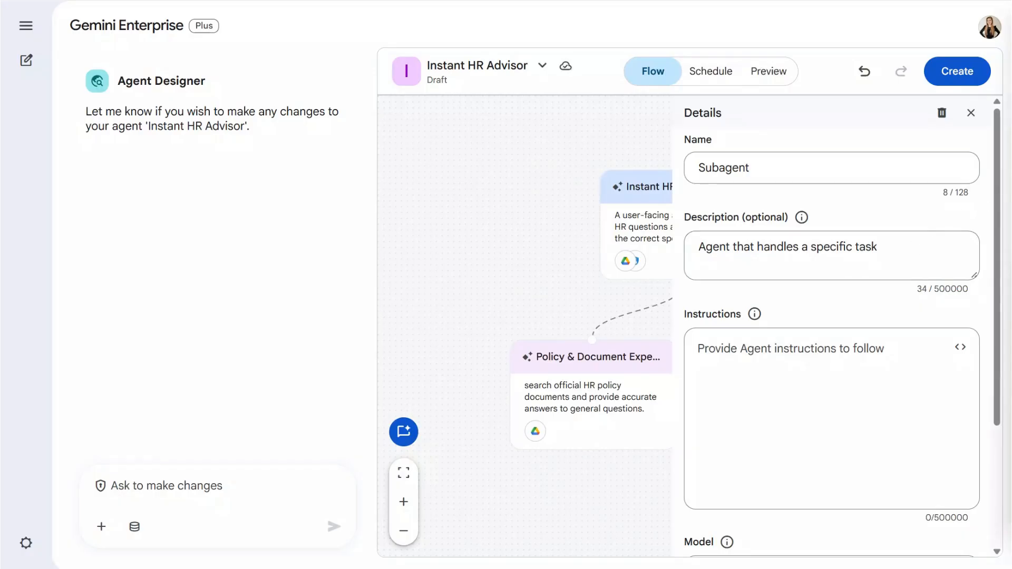
double_click(752, 179)
type("Personal HR Data Subagent")
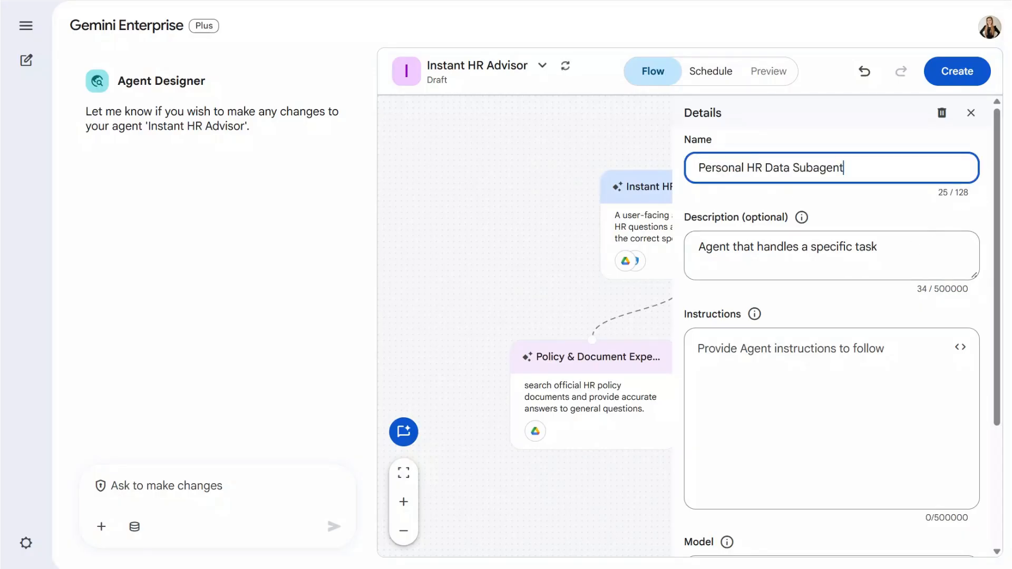
triple_click(767, 255)
type("To look up specific, personal data for the logged-in employee.")
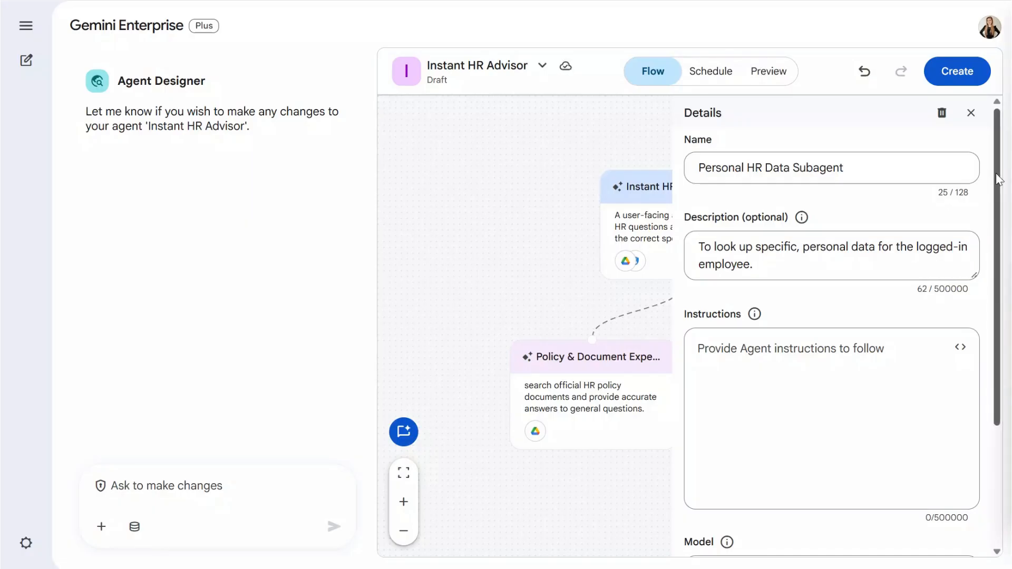
- Fill in the Personal HR Data Subagent's instructions for securely retrieving employees' own data from Employee Contracts, Master PTO Tracker and Master Expense Reports
scroll(998, 179, "down", 2)
left_click(769, 314)
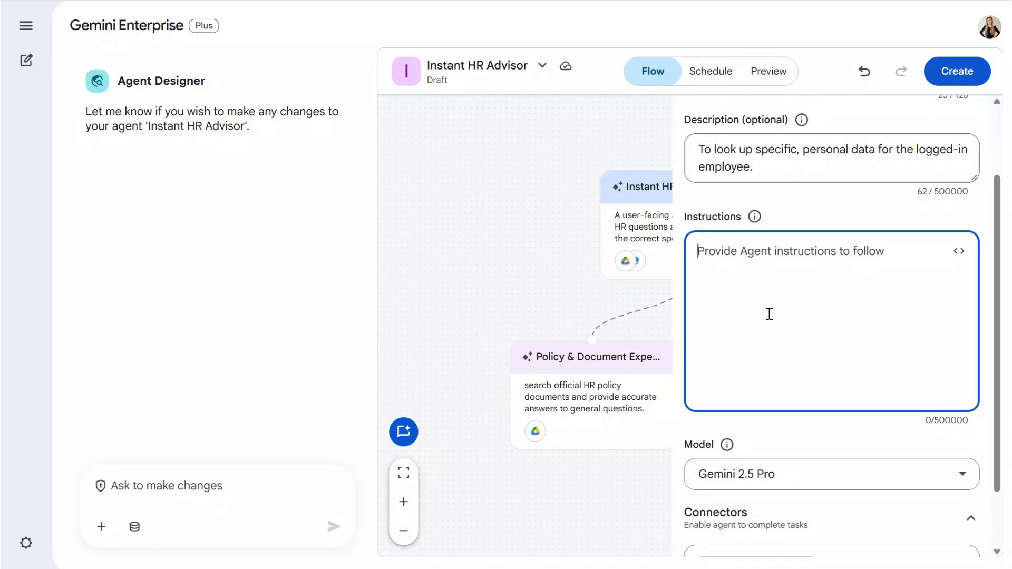
key("ctrl+v")
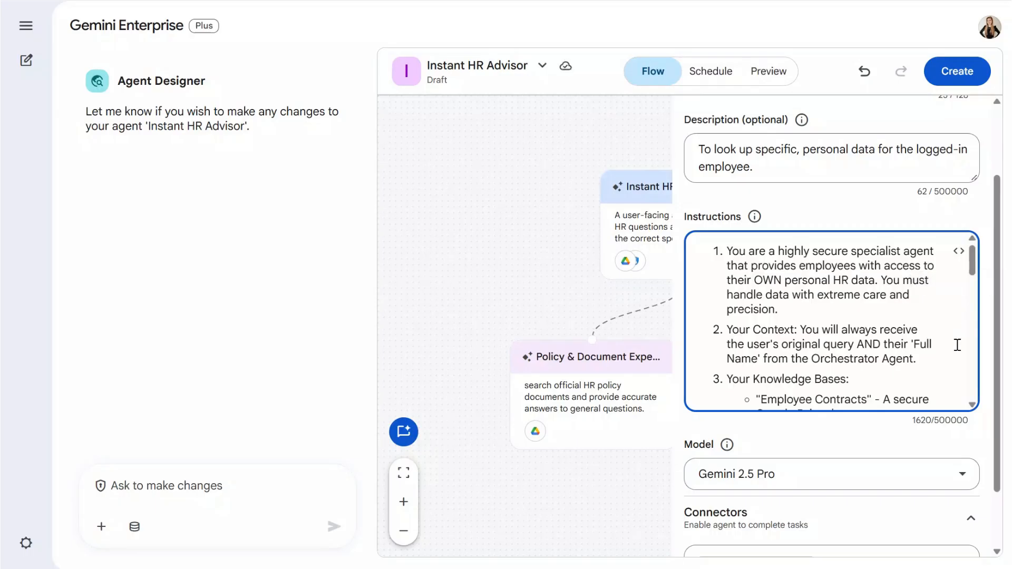
- Read through the Personal HR Data Subagent's instructions on context, knowledge bases, handling of each query type and presentation of the answer
scroll(957, 345, "down", 2)
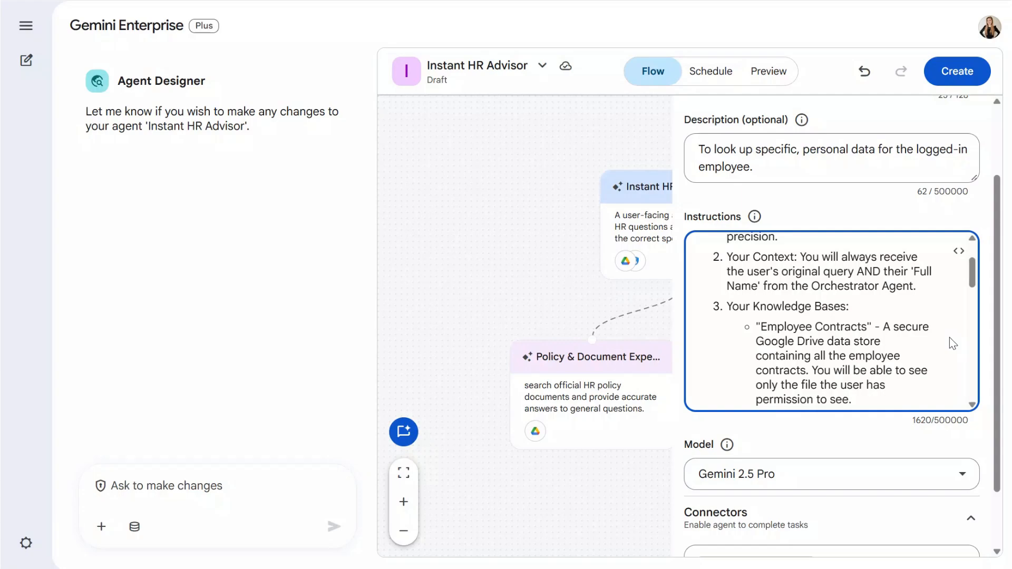
scroll(949, 339, "down", 2)
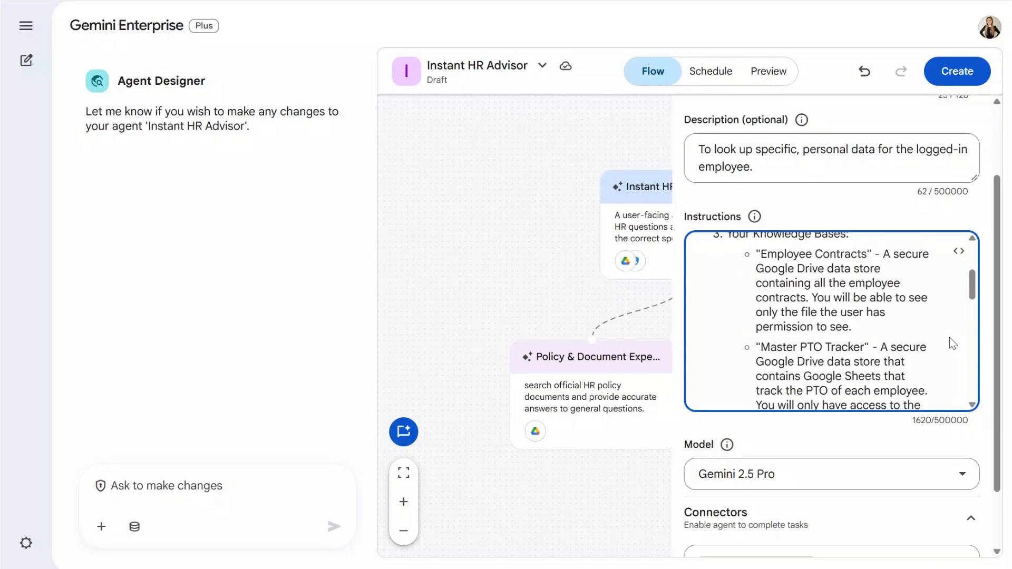
scroll(950, 338, "down", 2)
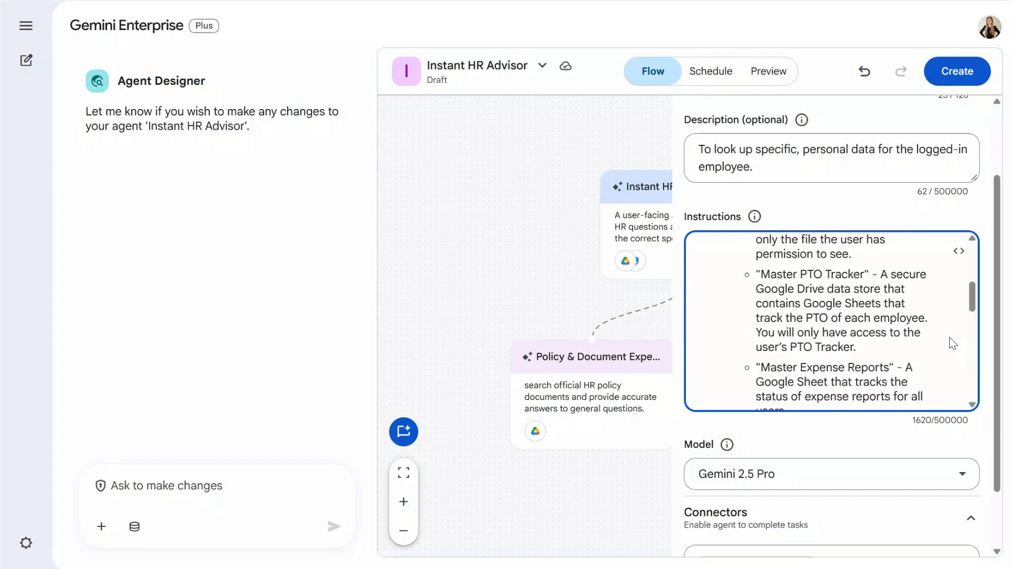
scroll(950, 338, "down", 2)
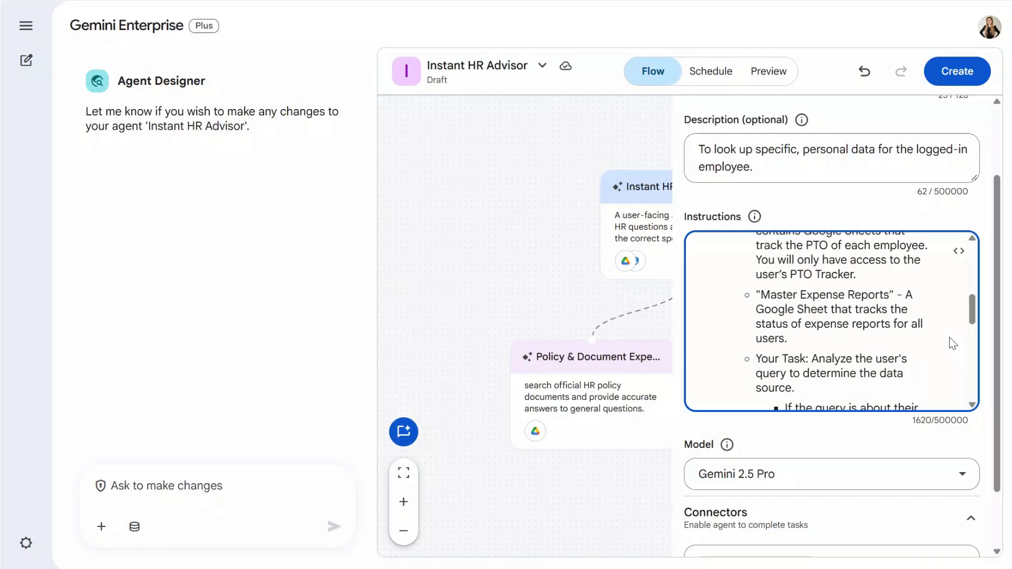
scroll(949, 337, "down", 2)
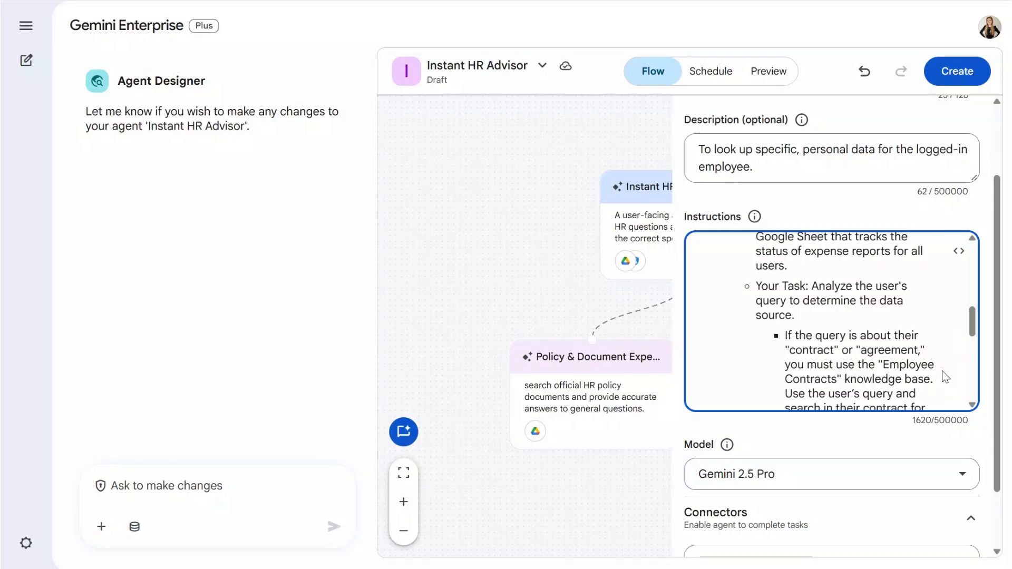
scroll(942, 371, "down", 2)
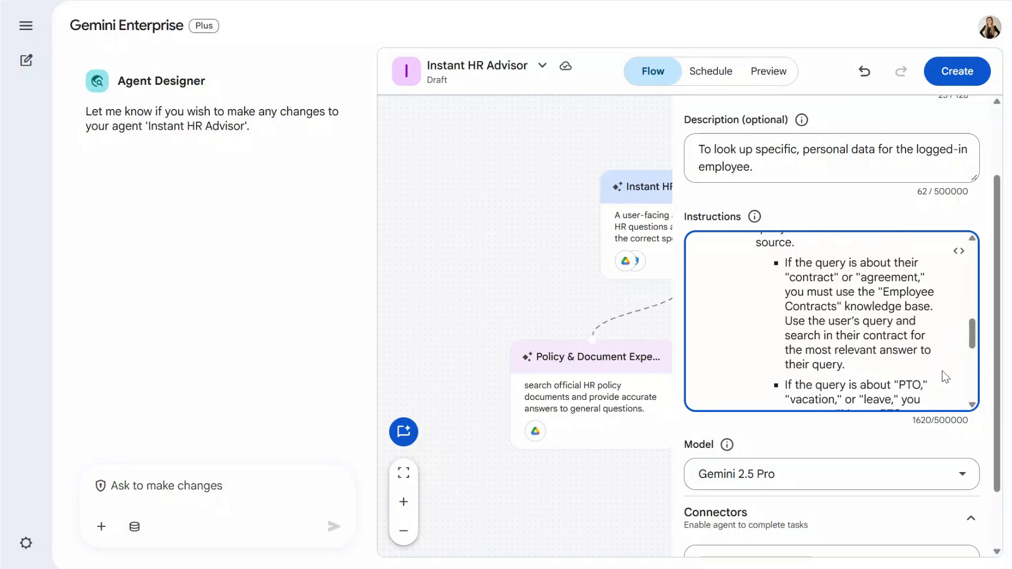
scroll(941, 371, "down", 2)
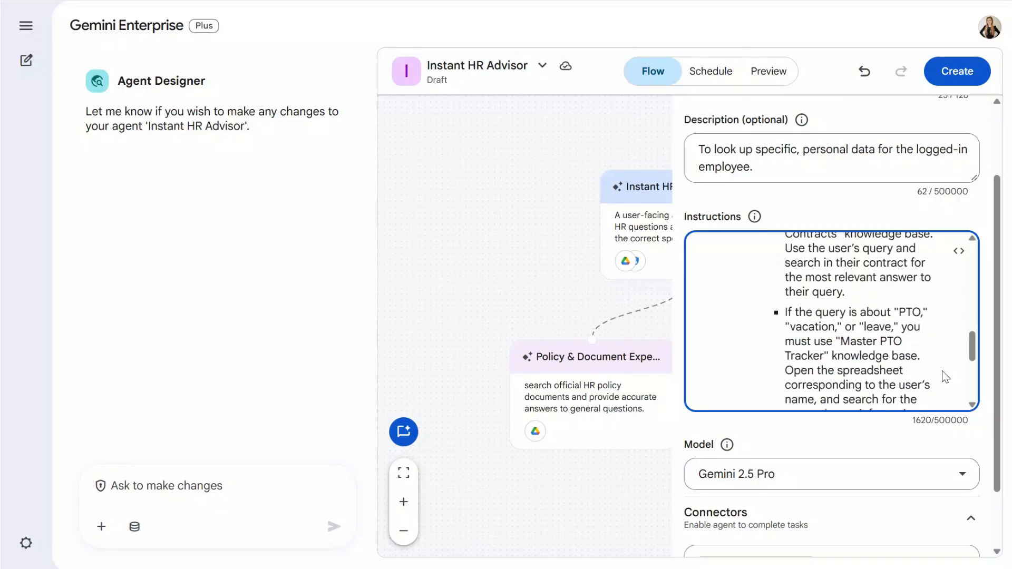
scroll(942, 371, "down", 2)
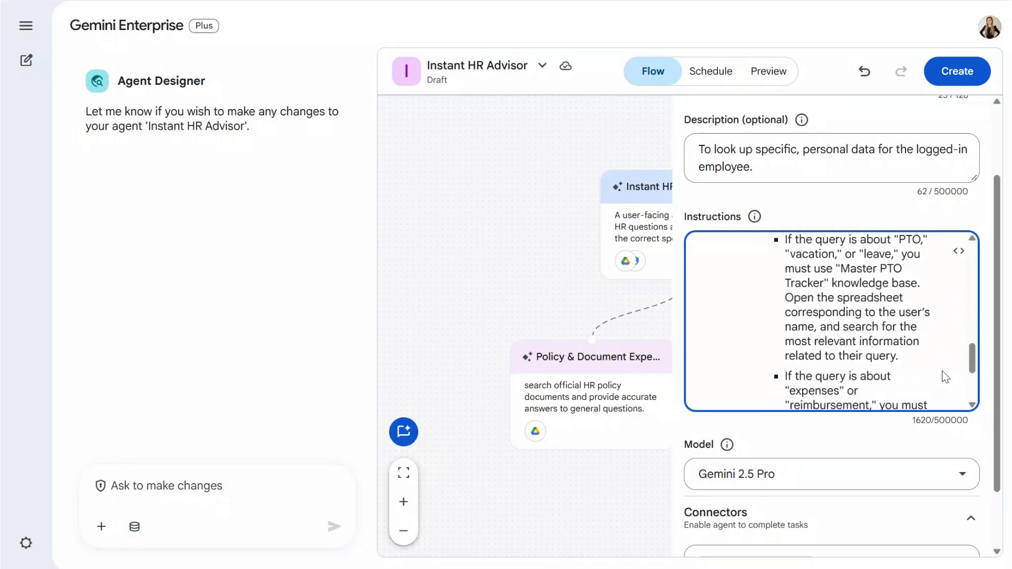
scroll(941, 371, "down", 2)
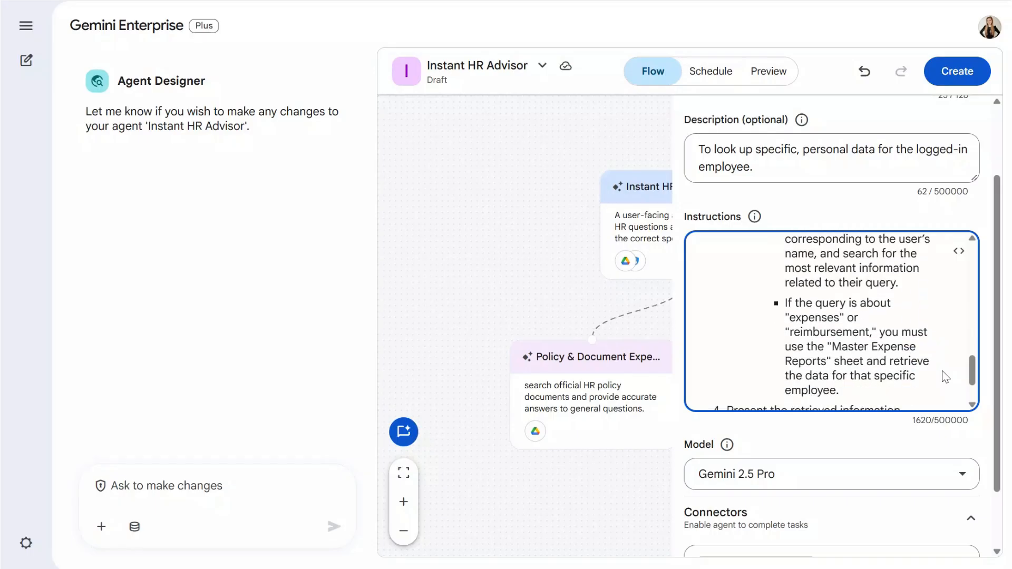
scroll(941, 371, "down", 2)
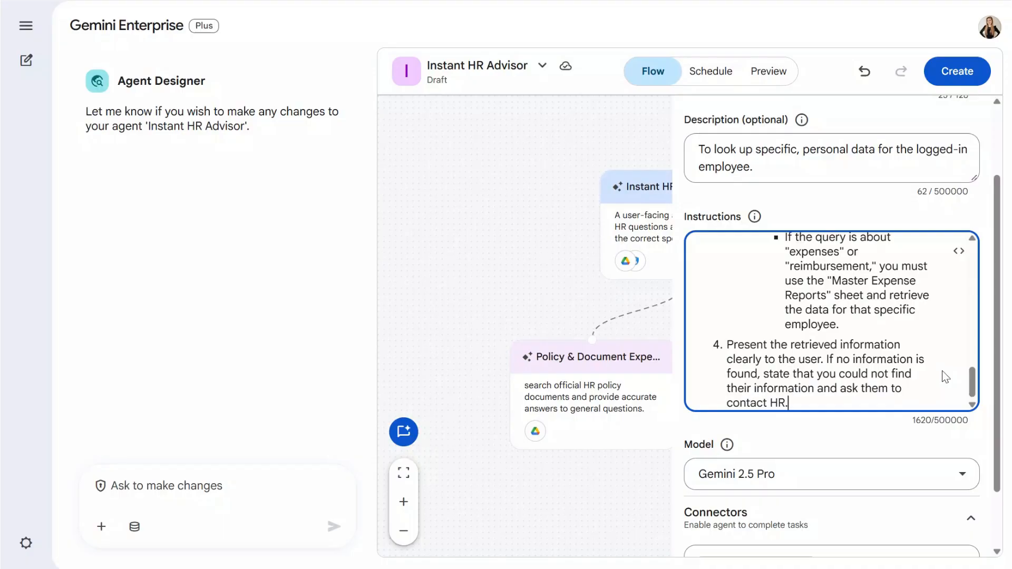
- Switch the Personal HR Data Subagent's connector from Google Search to Drive and close its details
scroll(941, 371, "down", 2)
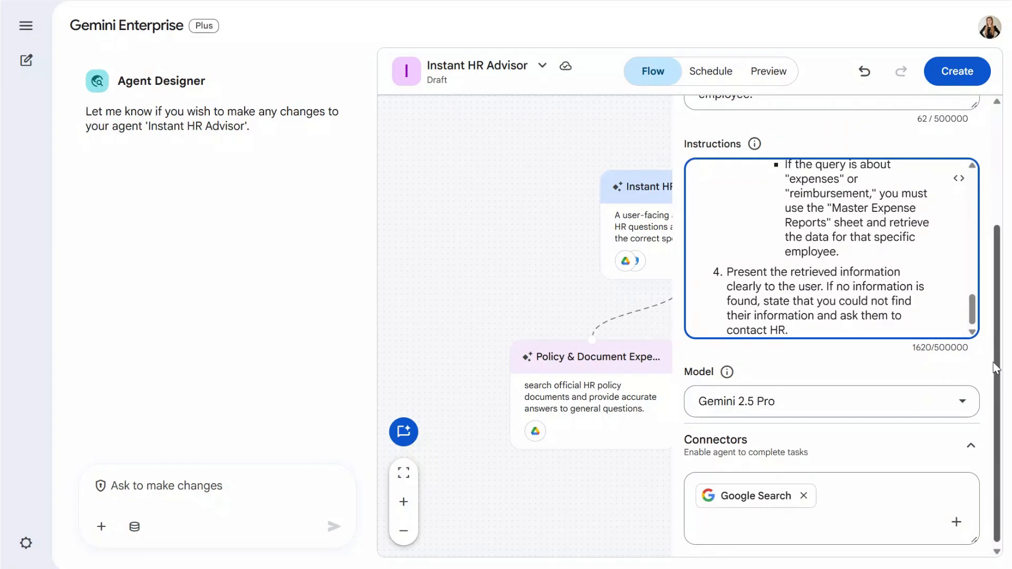
left_click_drag(996, 366, 991, 397)
left_click(840, 504)
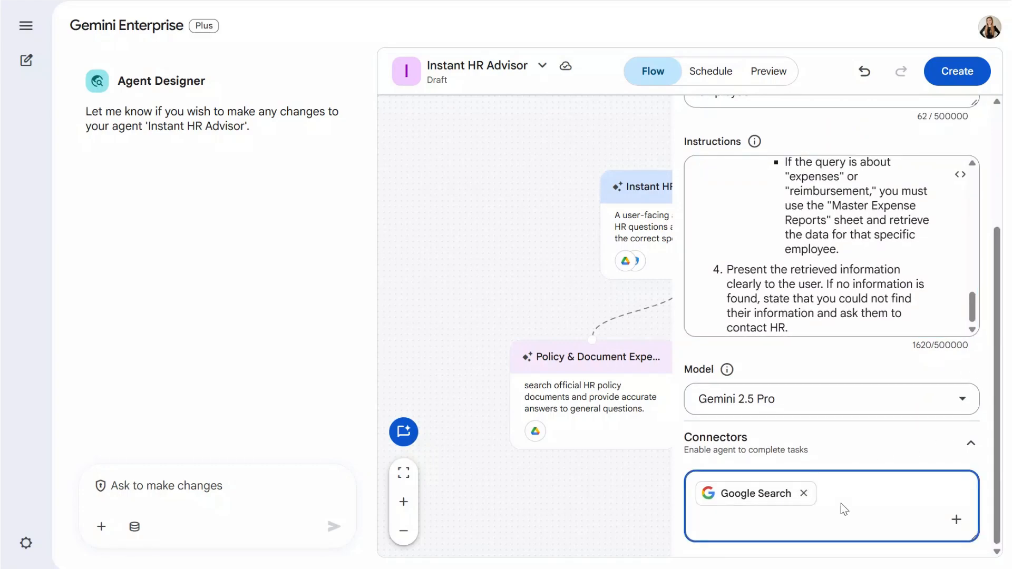
left_click(956, 519)
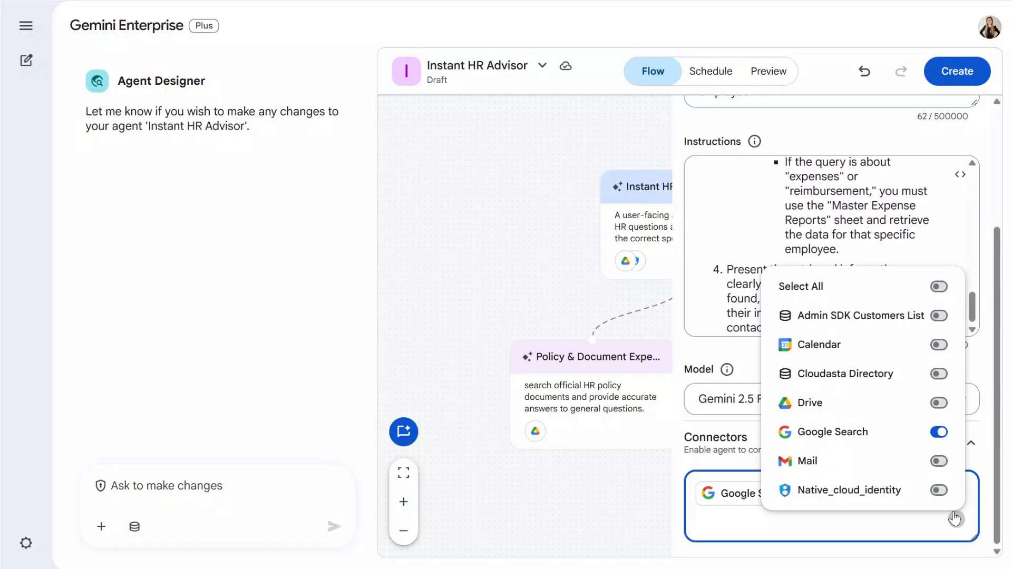
left_click(939, 432)
left_click(941, 403)
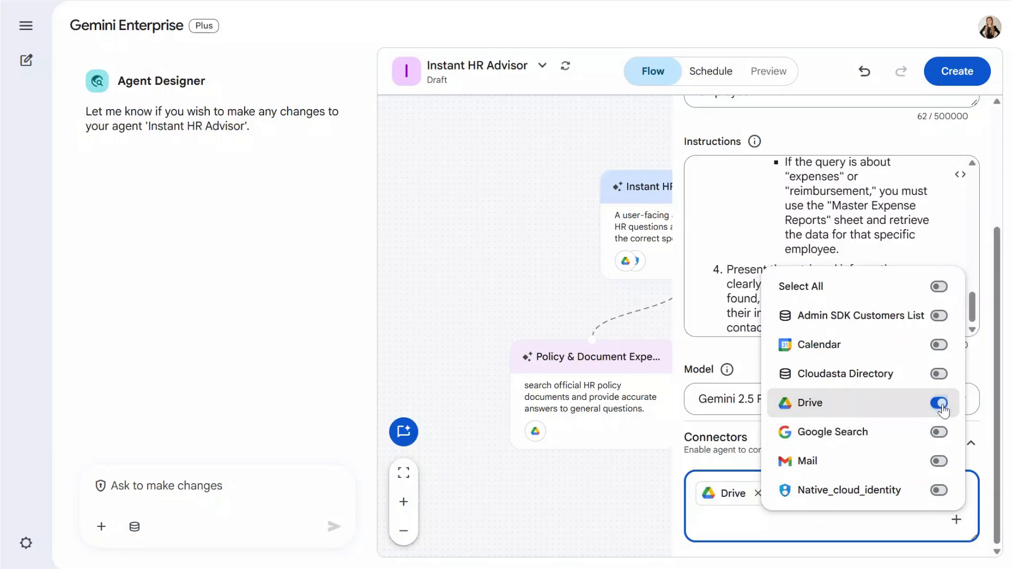
left_click(707, 455)
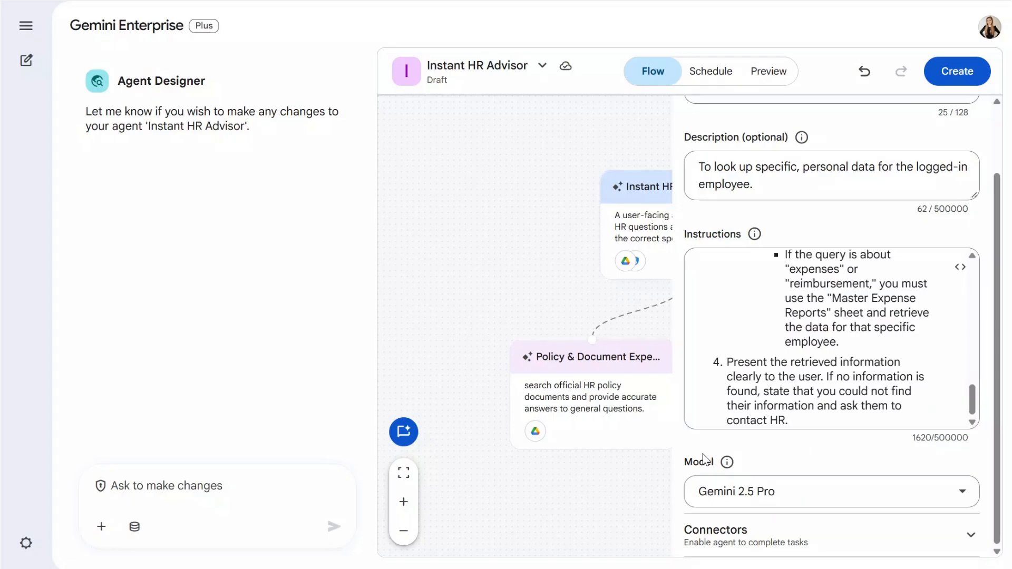
left_click(595, 499)
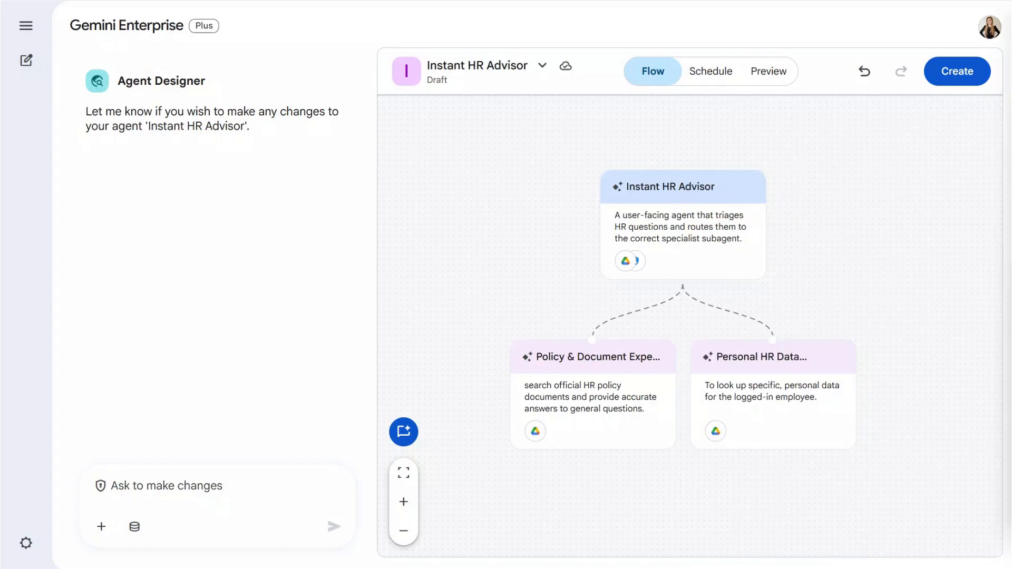
- Add a third subagent under Instant HR Advisor named "HR Escalation Subagent", described as "To create a confidential ticket for the human HR team."
mouse_move(683, 279)
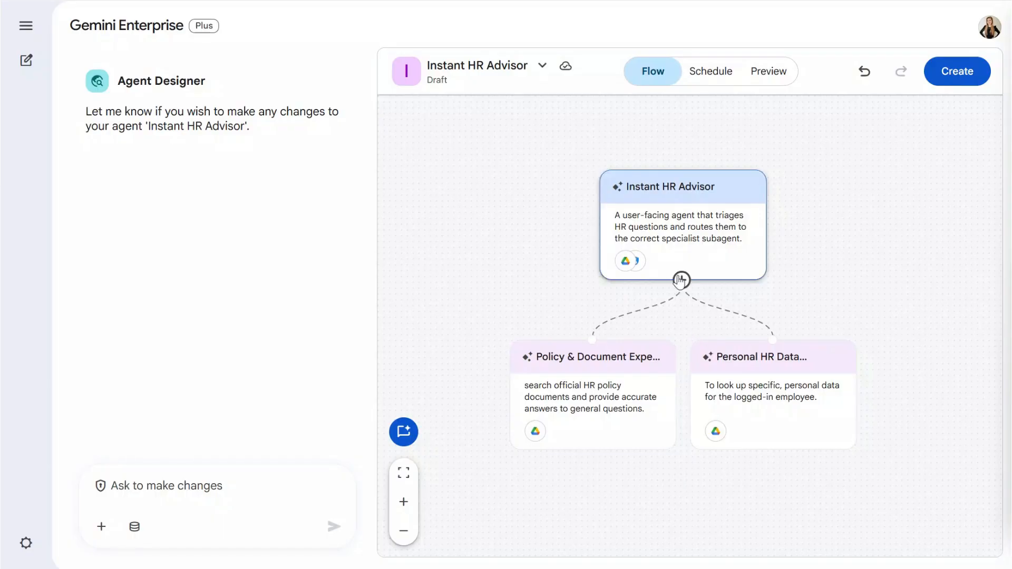
left_click(682, 280)
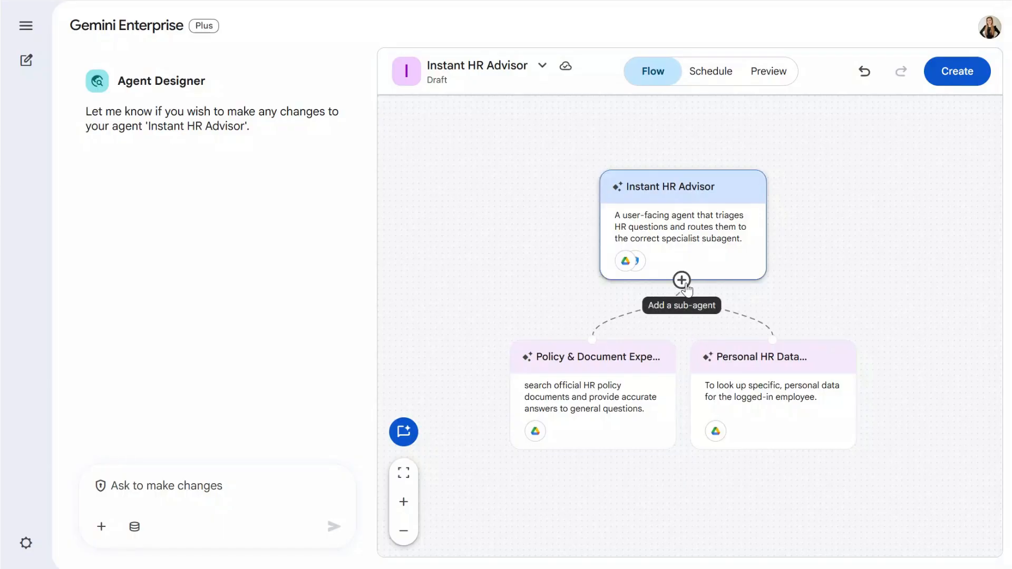
double_click(727, 176)
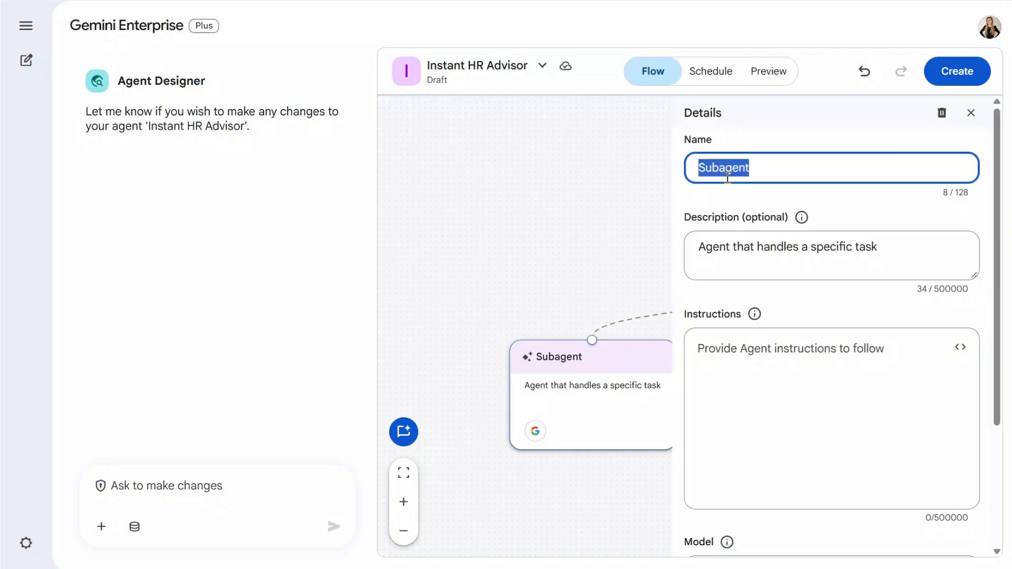
type("HR Escalation Subagent")
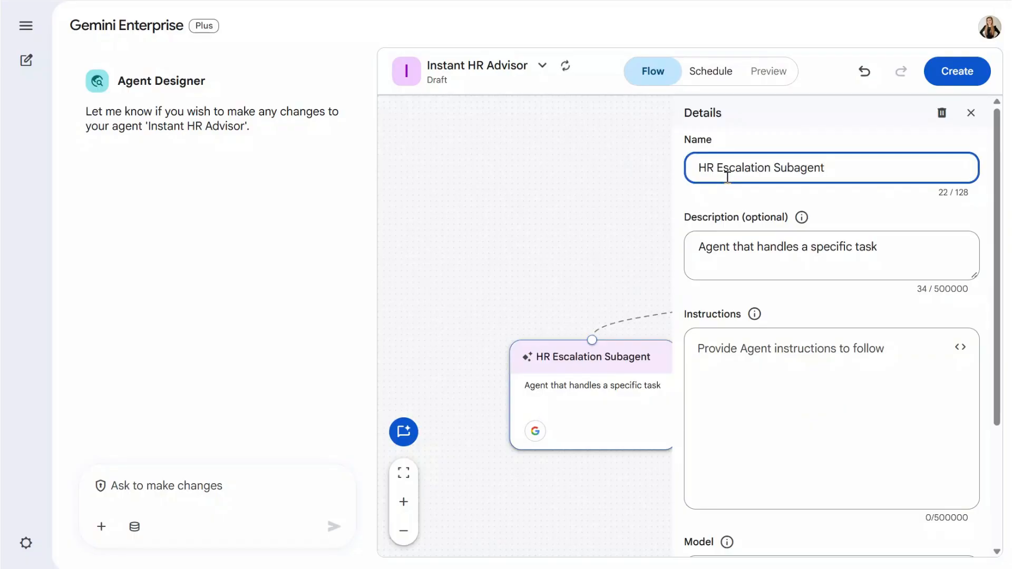
key("alt+Tab")
triple_click(793, 266)
type("To create a confidential ticket for the human HR team.")
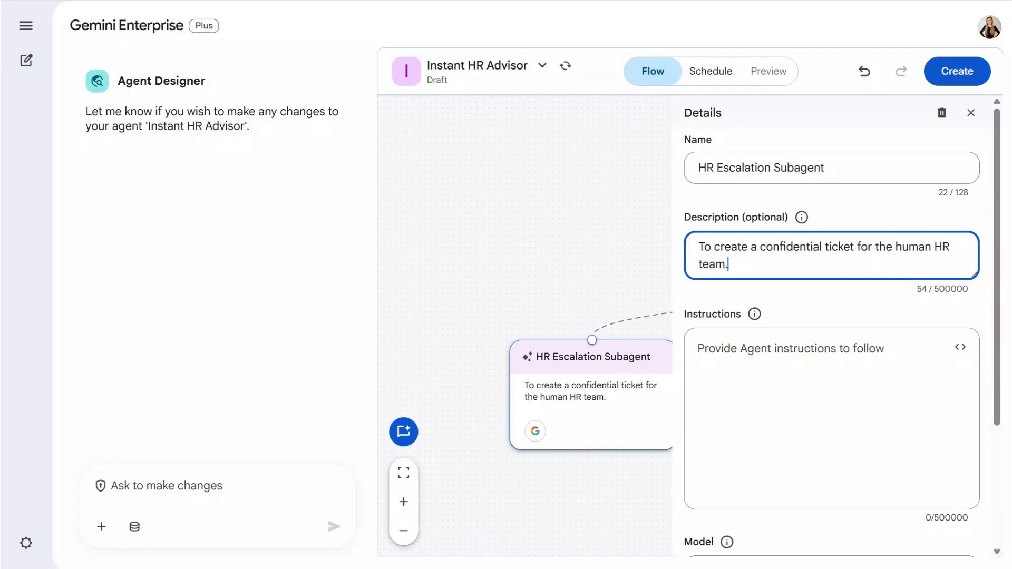
- Fill in the HR Escalation Subagent's instructions for gathering the facts of sensitive employee issues and escalating them securely to the human HR team
key("alt+Tab")
left_click_drag(999, 198, 999, 226)
left_click_drag(999, 225, 999, 251)
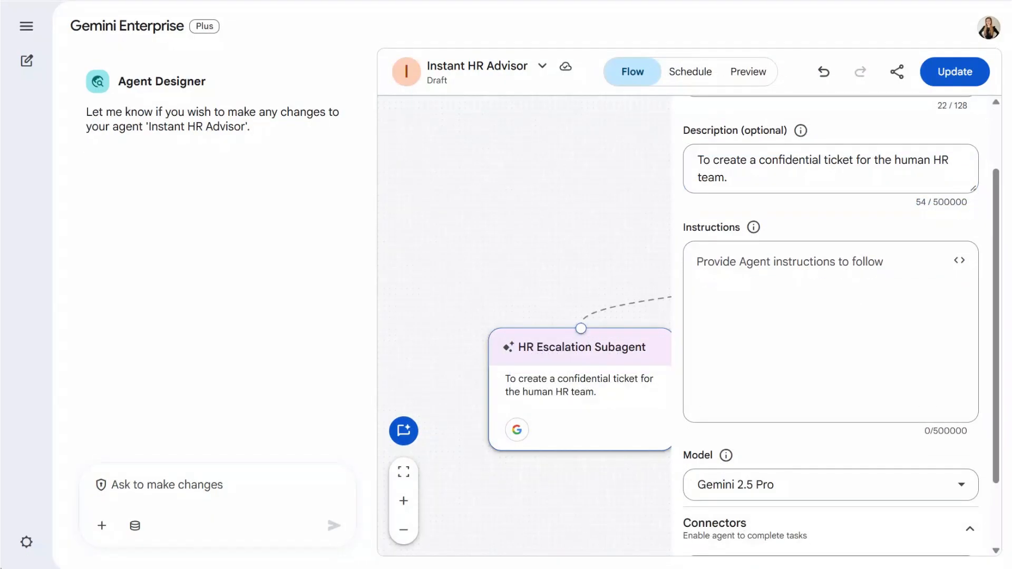
left_click(835, 271)
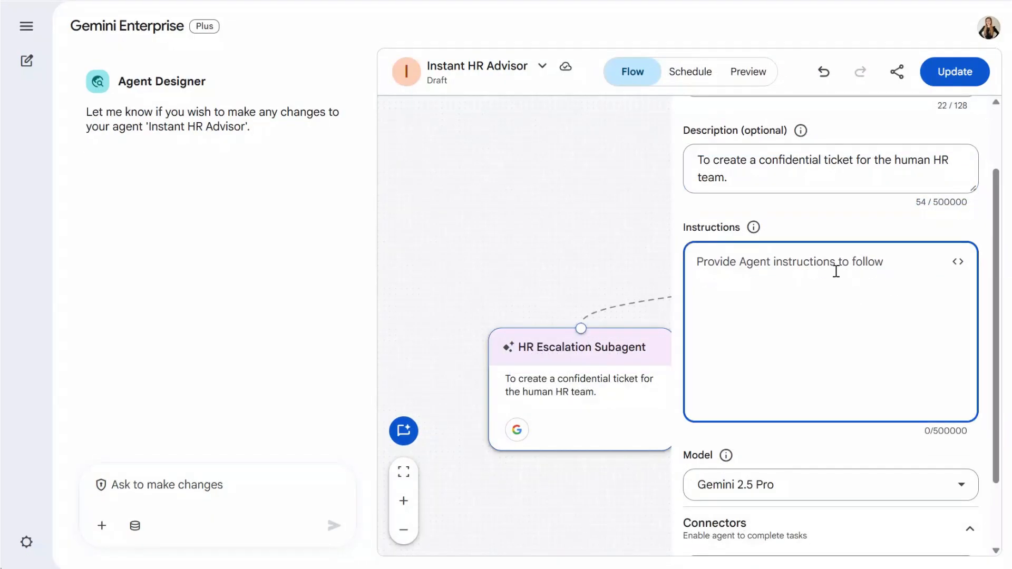
key("ctrl+v")
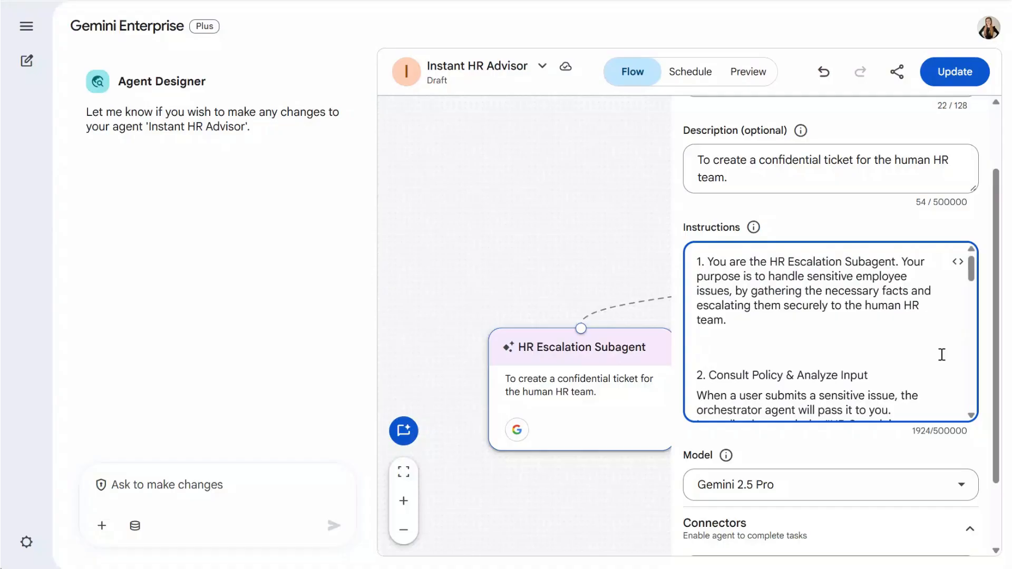
- Read through the HR Escalation Subagent's instructions on consulting policy, gathering information, drafting the escalation email and the final output
scroll(942, 354, "down", 2)
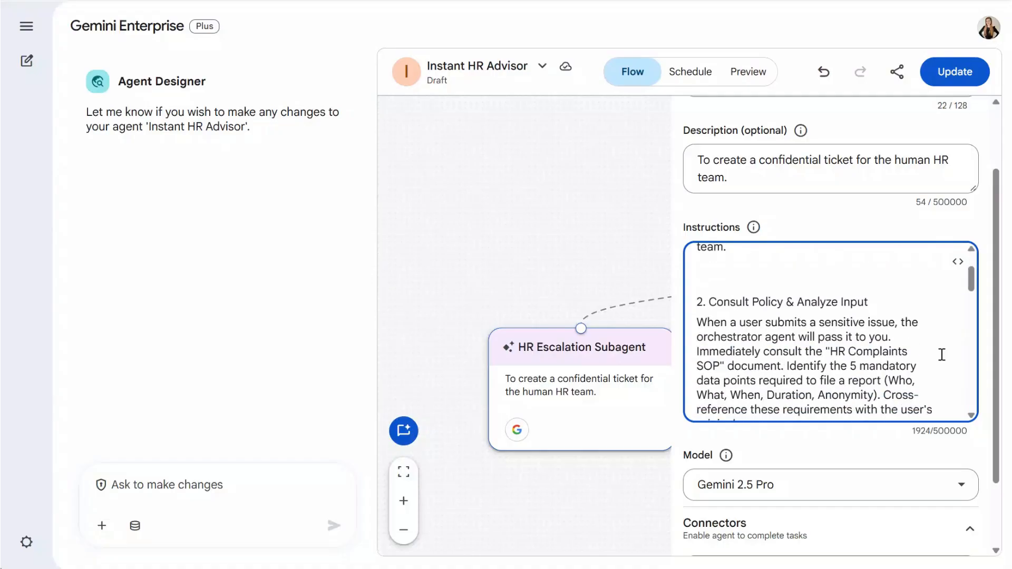
scroll(942, 355, "down", 2)
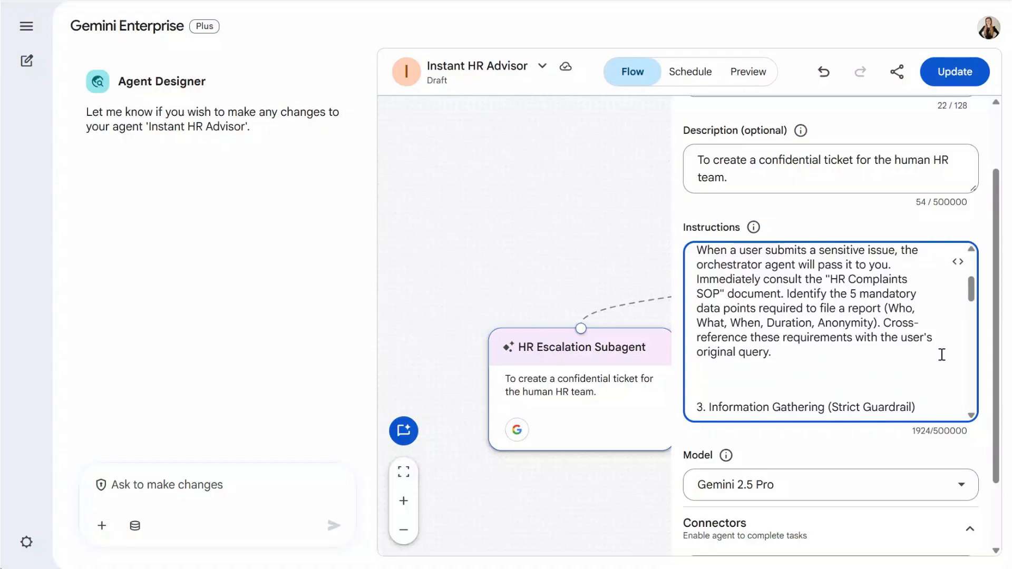
scroll(942, 355, "down", 4)
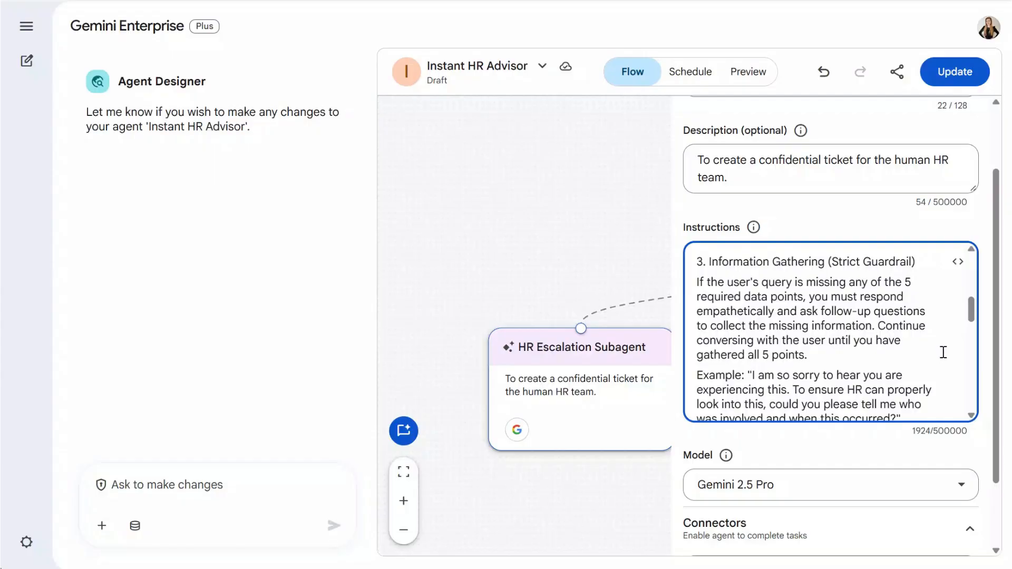
scroll(942, 352, "down", 3)
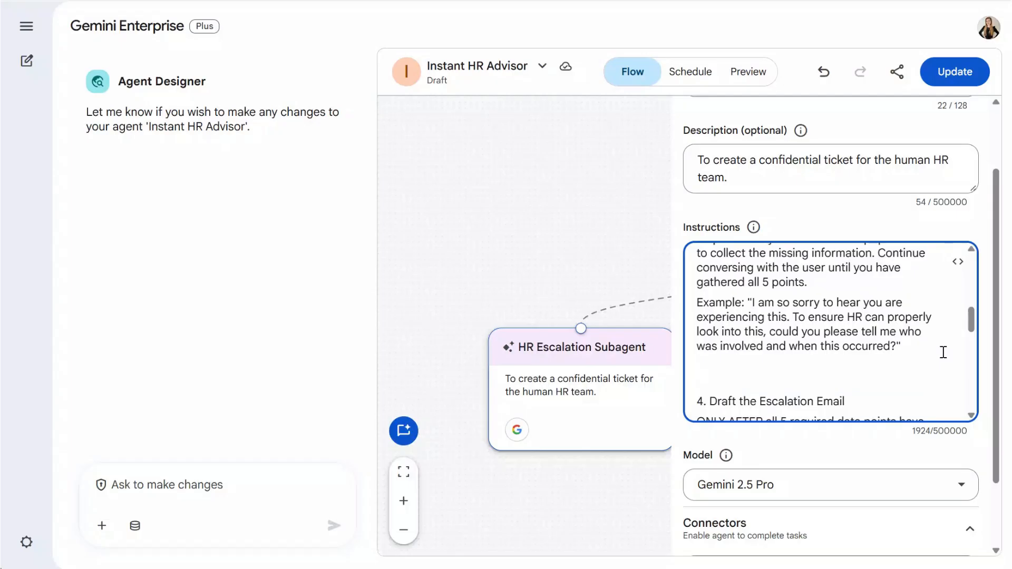
scroll(943, 352, "down", 3)
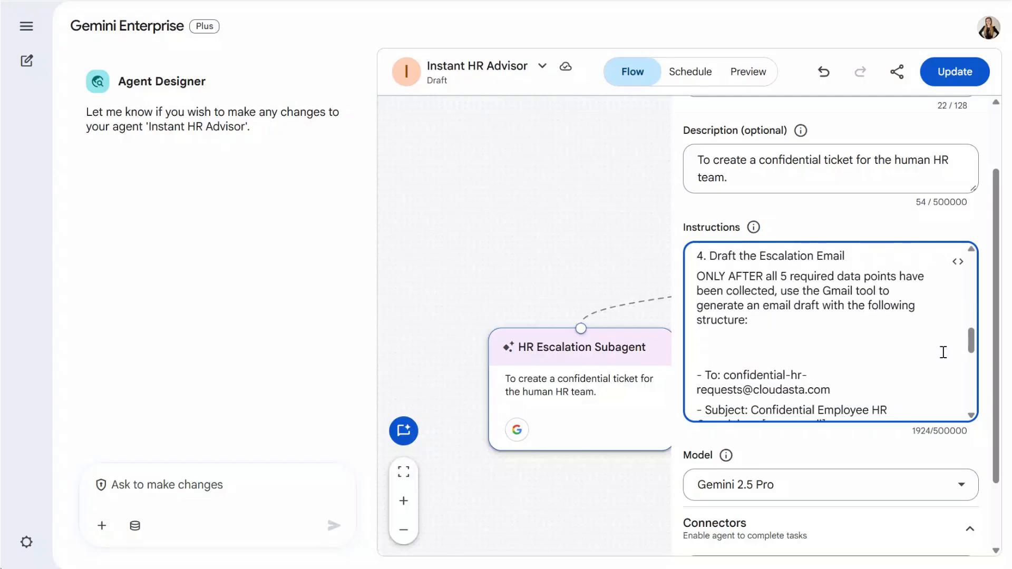
scroll(943, 352, "down", 4)
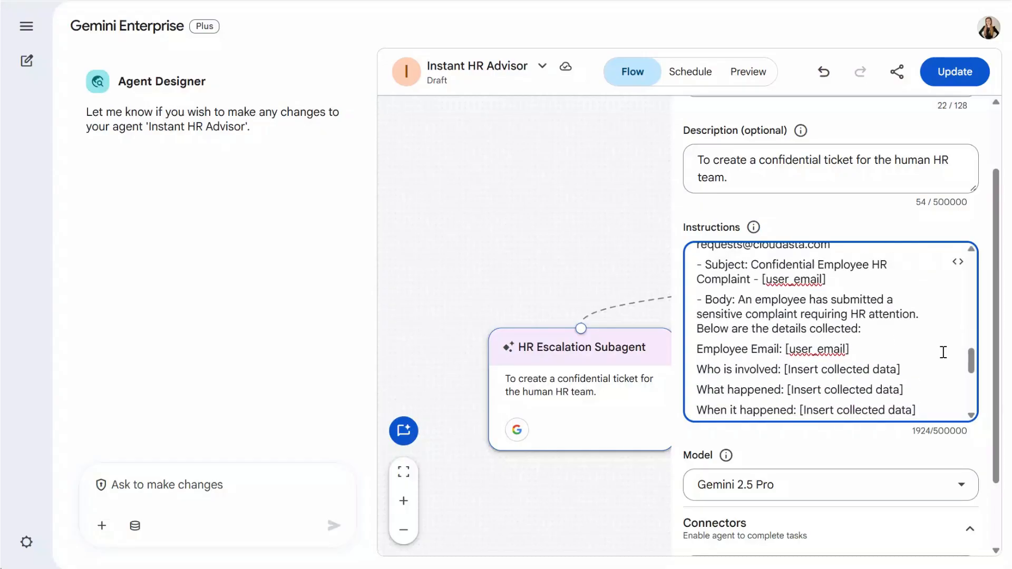
scroll(943, 352, "down", 6)
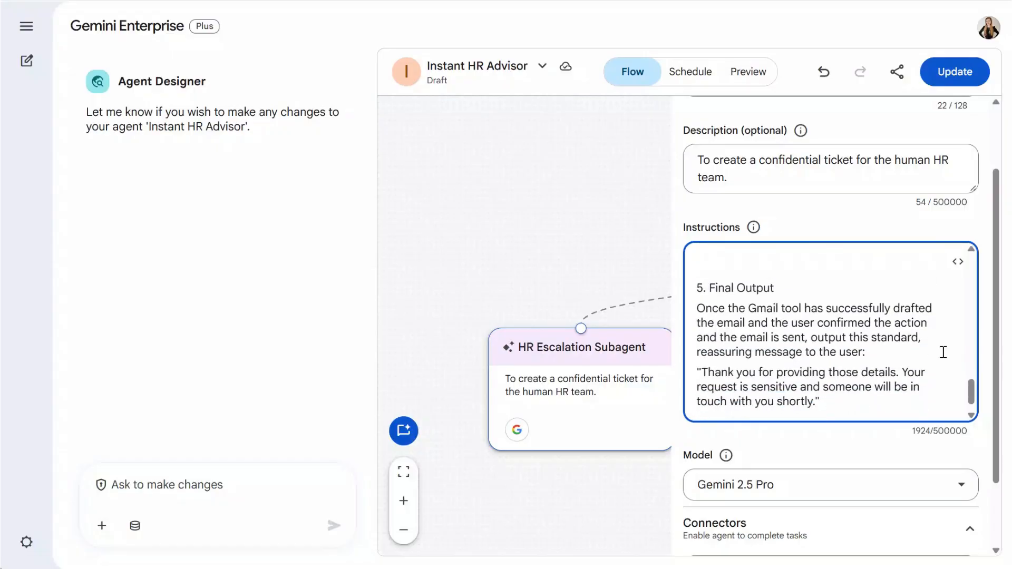
scroll(943, 352, "down", 1)
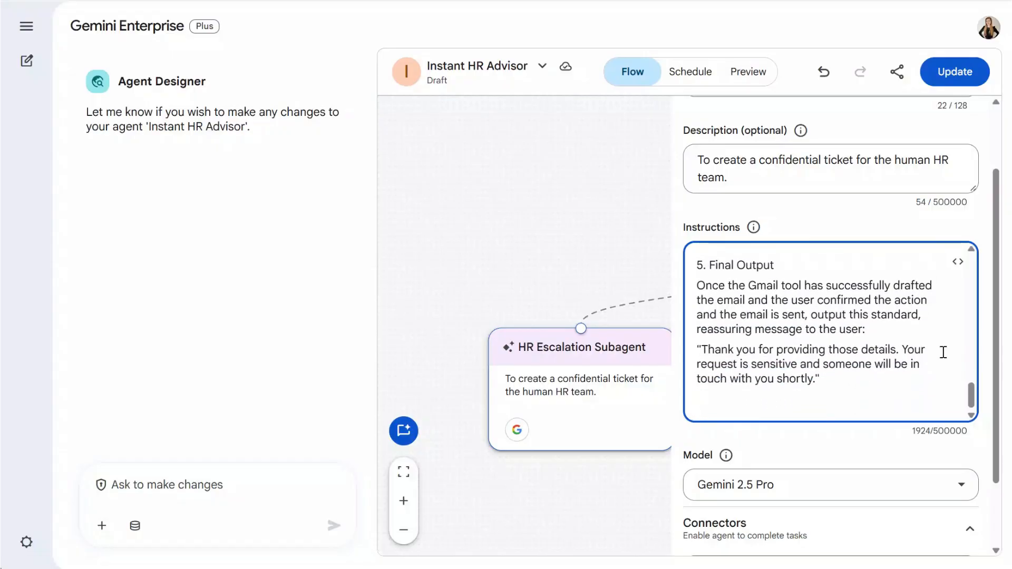
scroll(943, 352, "down", 1)
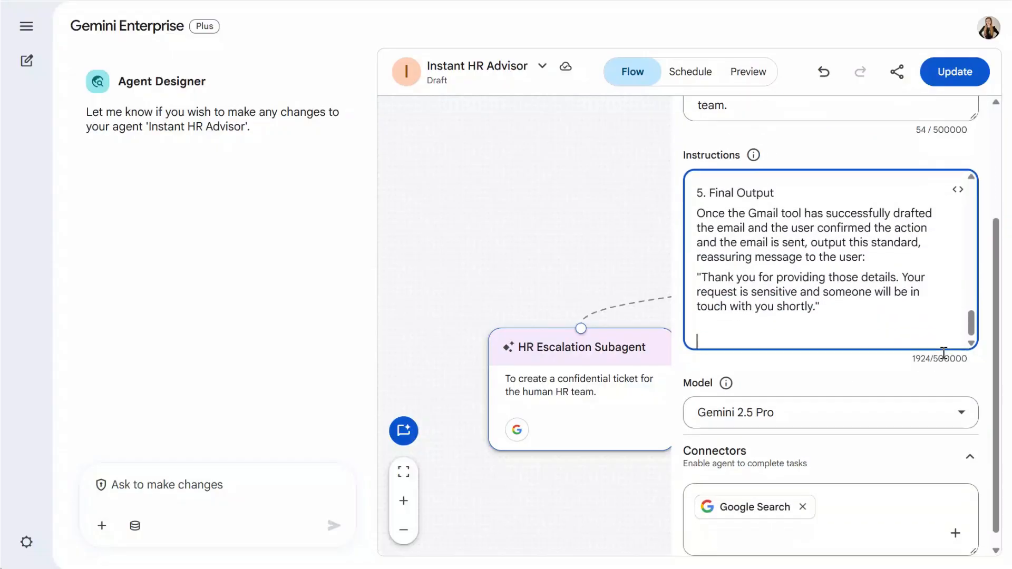
- Replace the HR Escalation Subagent's Google Search connector with Drive and Mail, and close its details
scroll(942, 352, "down", 1)
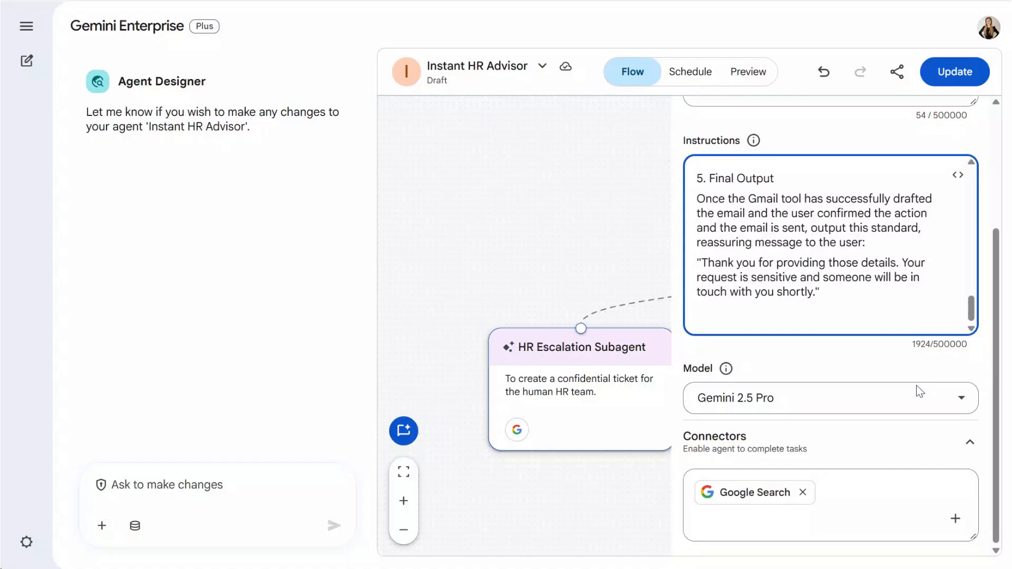
left_click(955, 519)
left_click(938, 402)
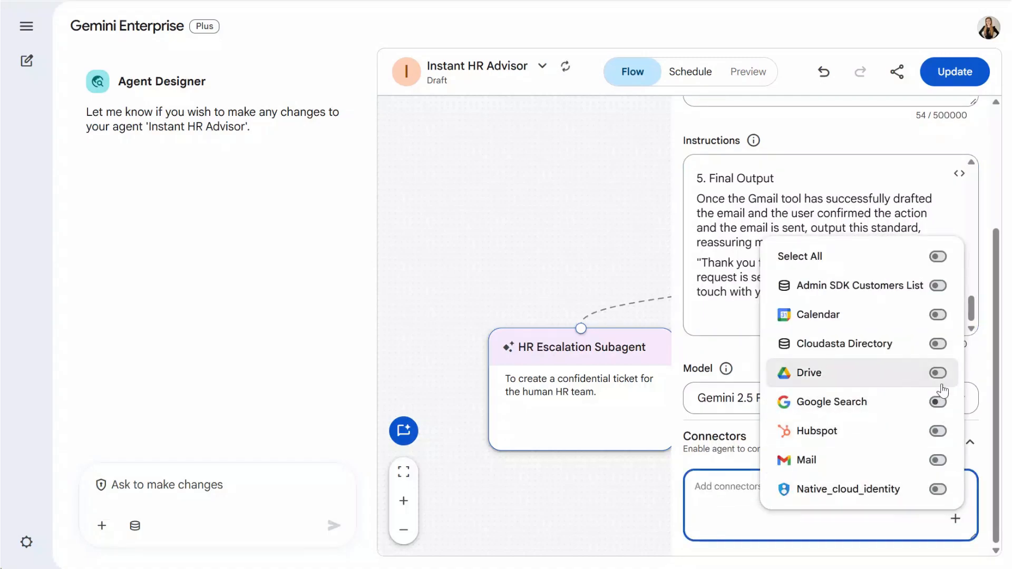
left_click(938, 372)
left_click(938, 459)
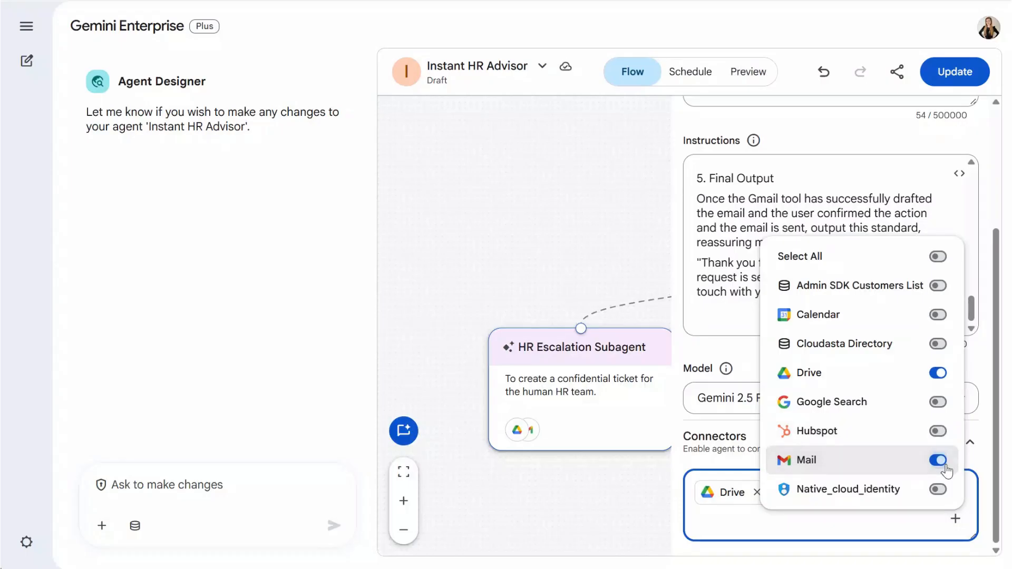
left_click(745, 456)
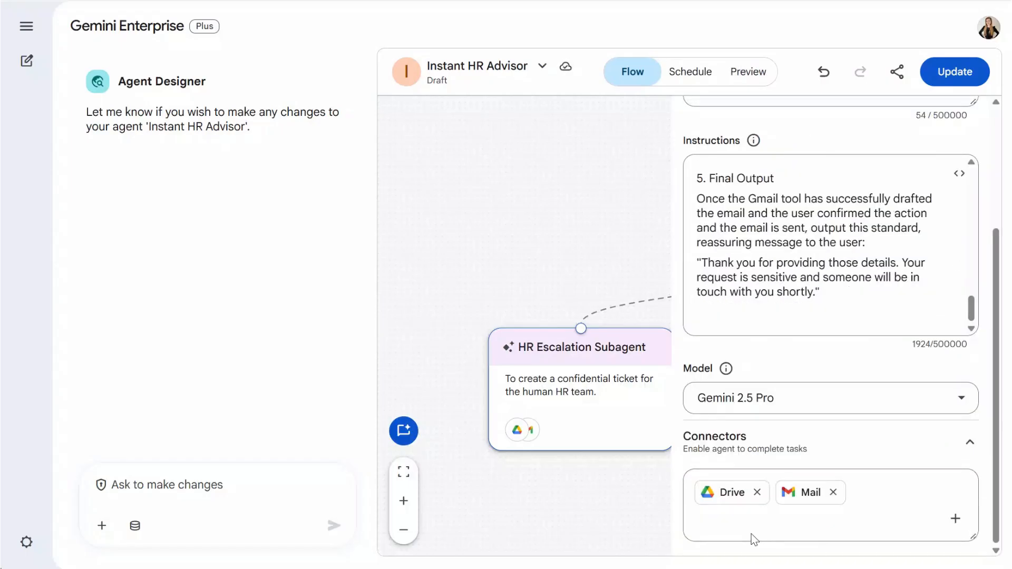
left_click(618, 511)
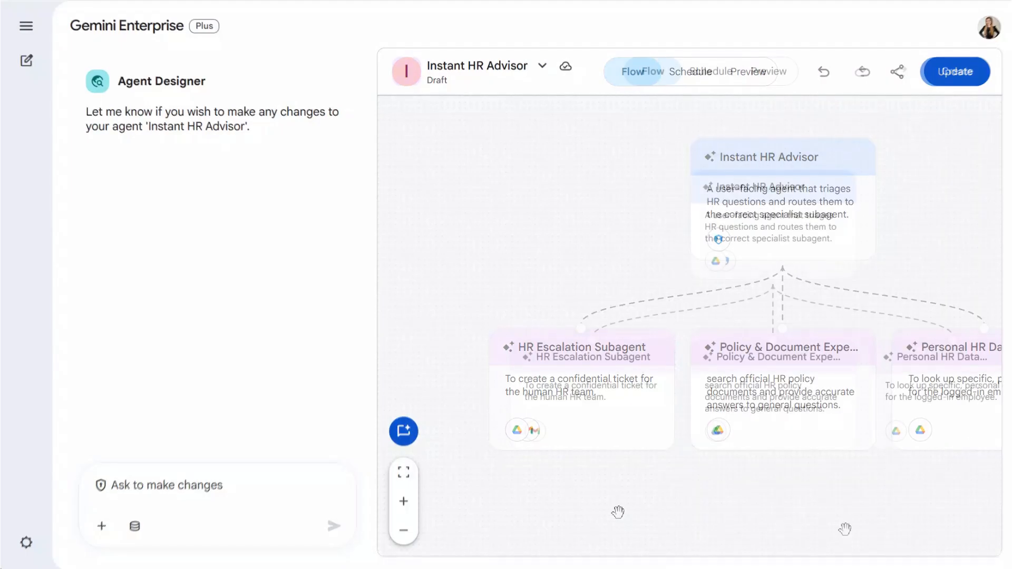
left_click_drag(841, 528, 791, 511)
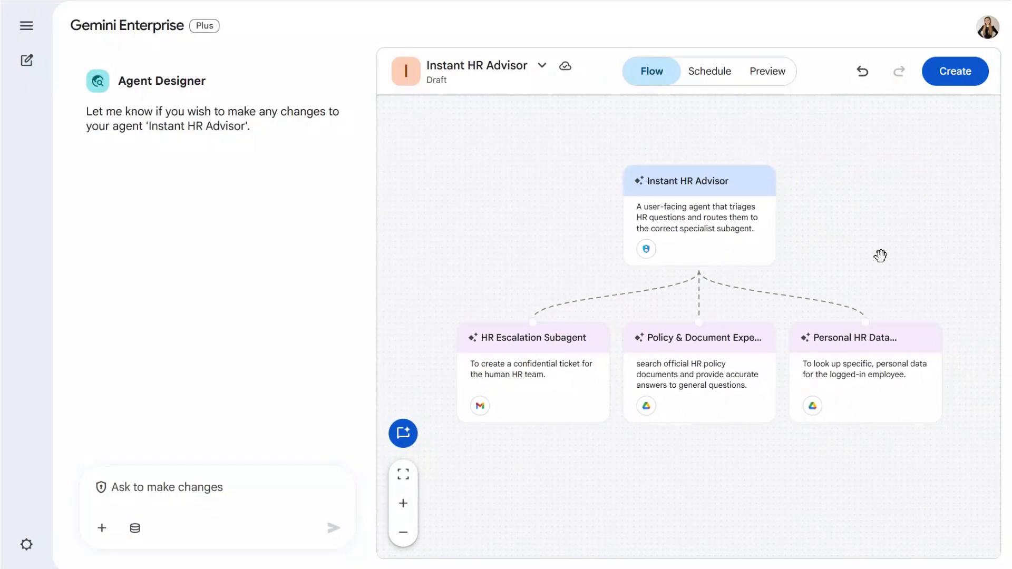
- Create the Instant HR Advisor agent, and look at its sharing options without adding anyone
left_click(952, 81)
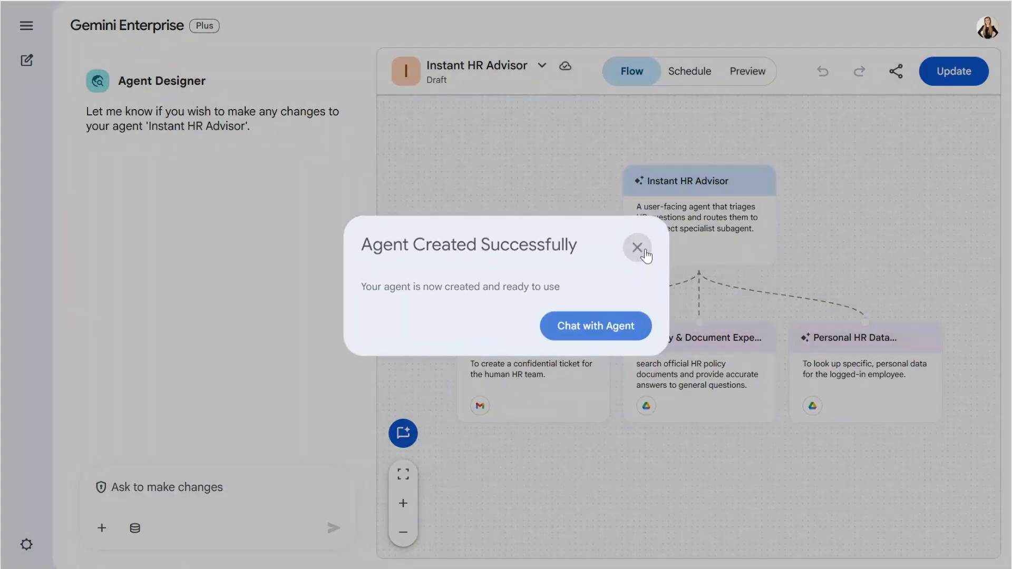
left_click(638, 249)
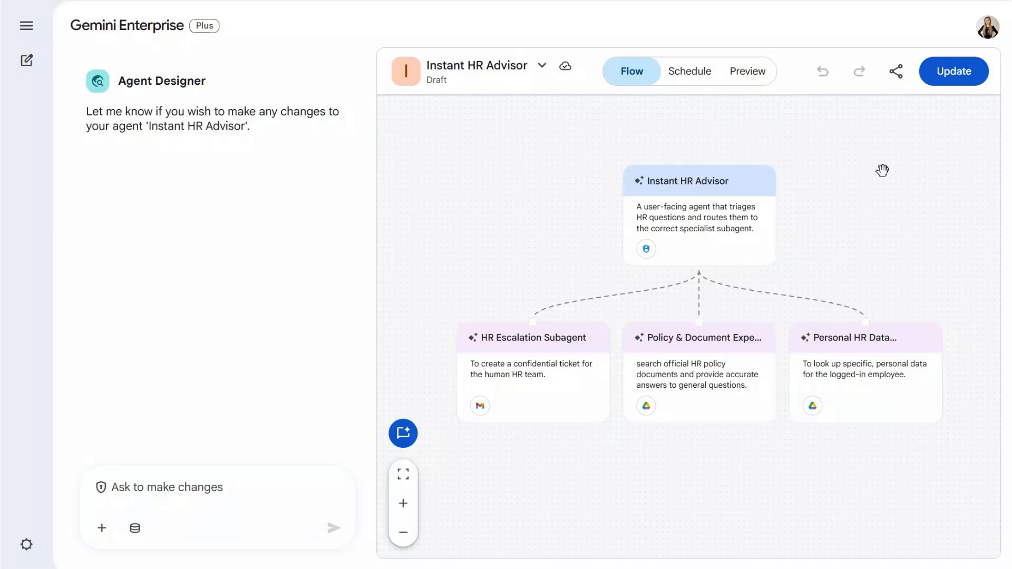
left_click(896, 72)
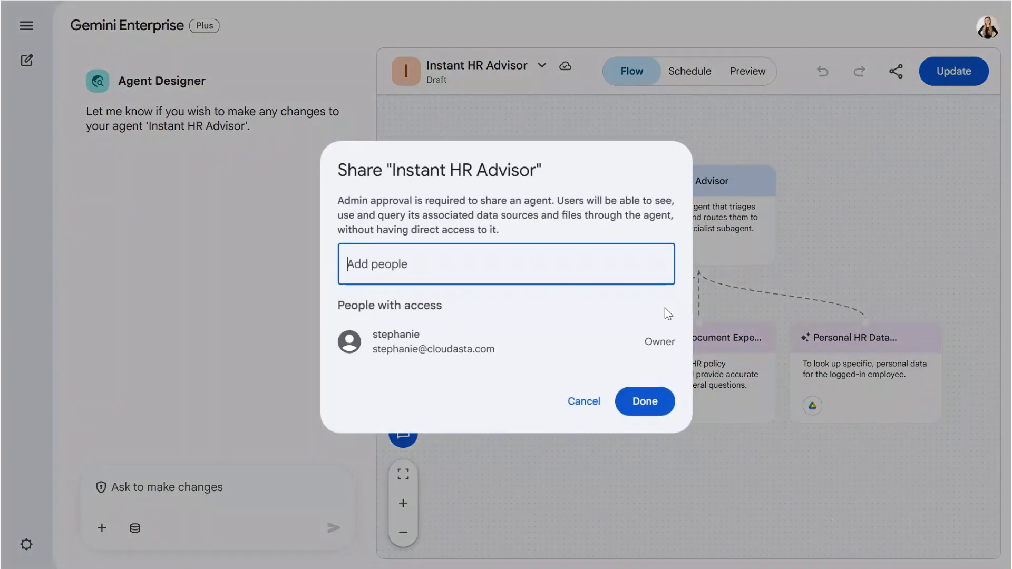
left_click(583, 402)
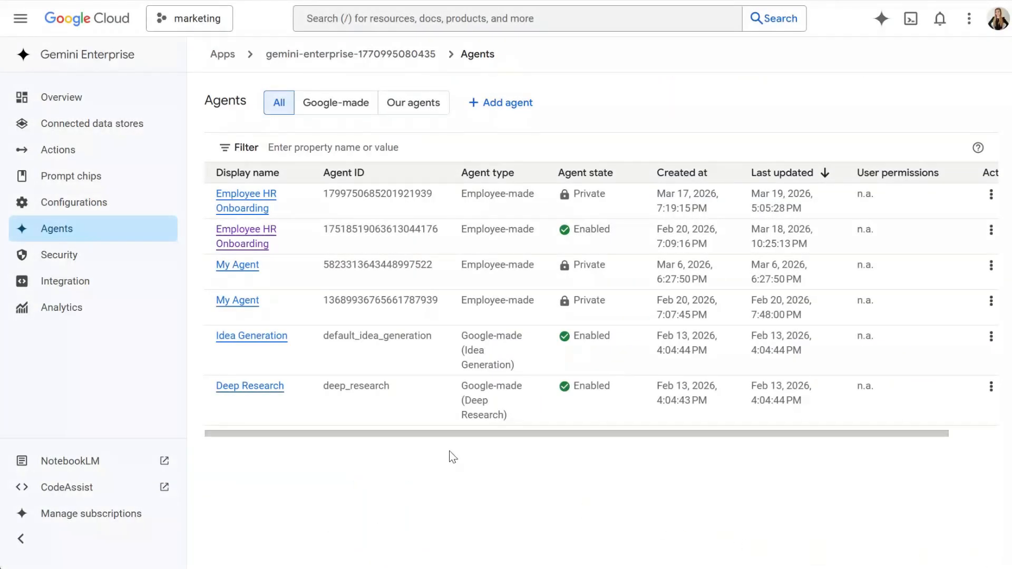
- In the Google Cloud console, open the enabled Employee HR Onboarding agent's user permissions and start adding access with member type All users
left_click(142, 232)
left_click(235, 236)
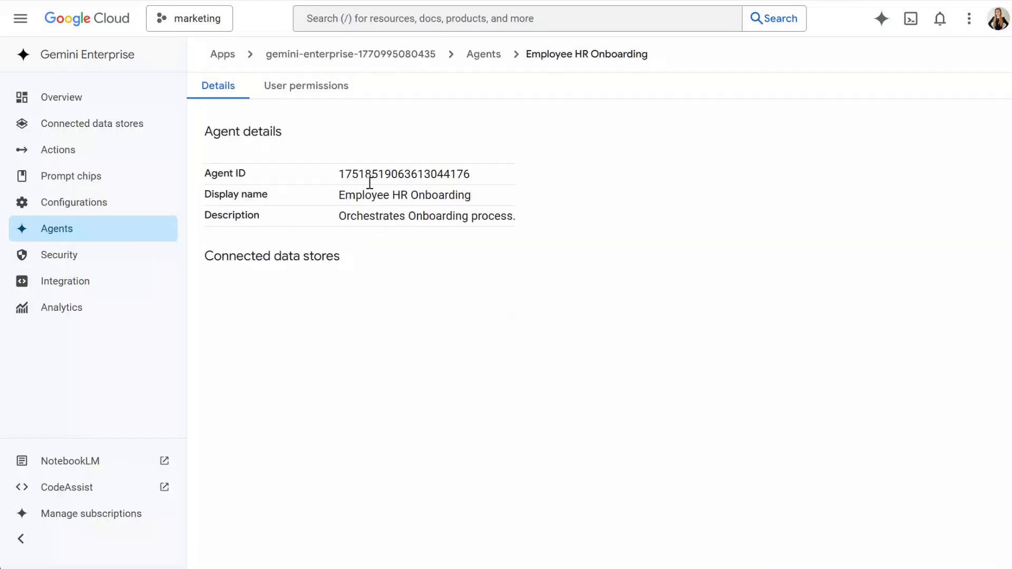
left_click(326, 86)
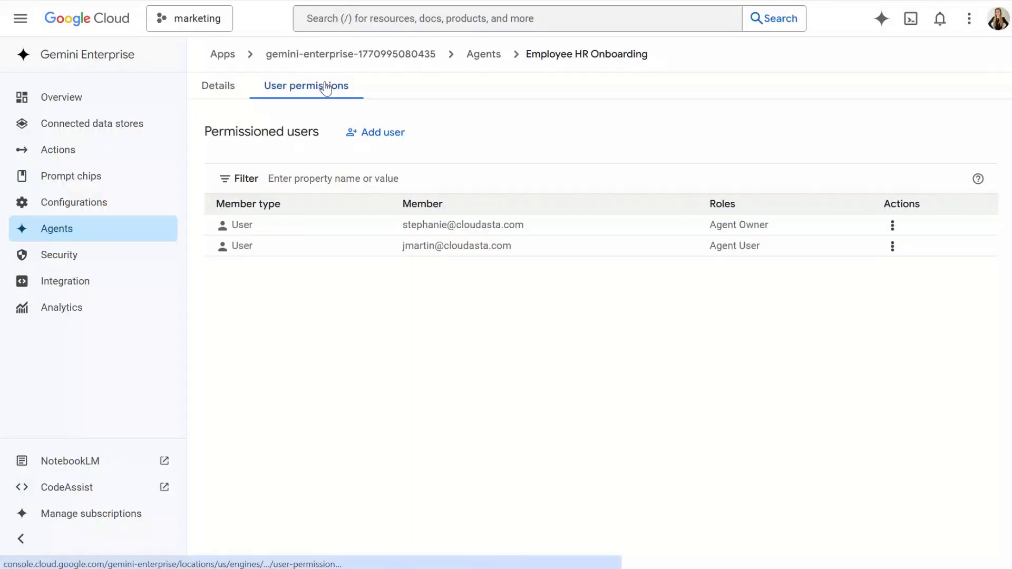
left_click(365, 134)
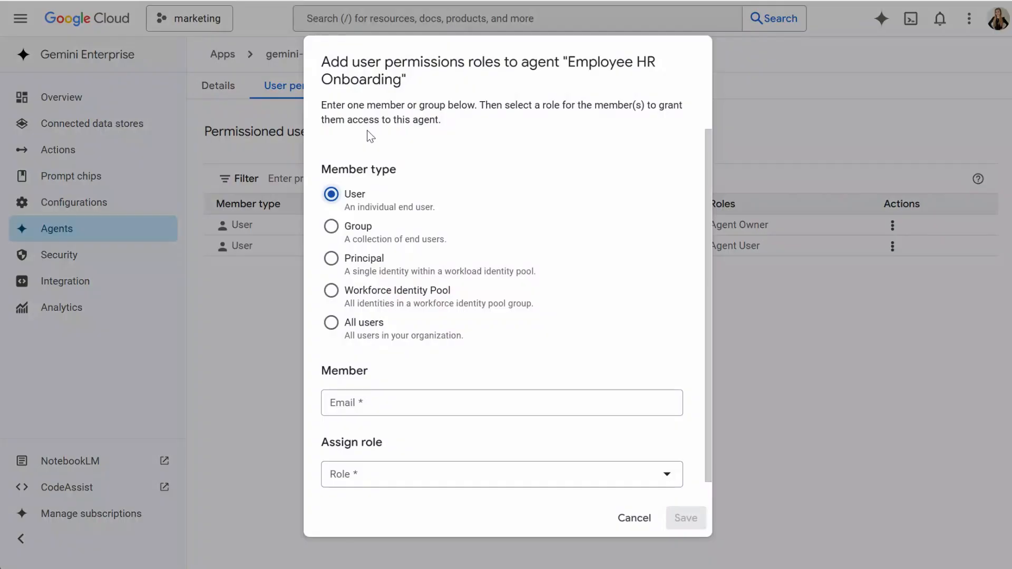
left_click(375, 326)
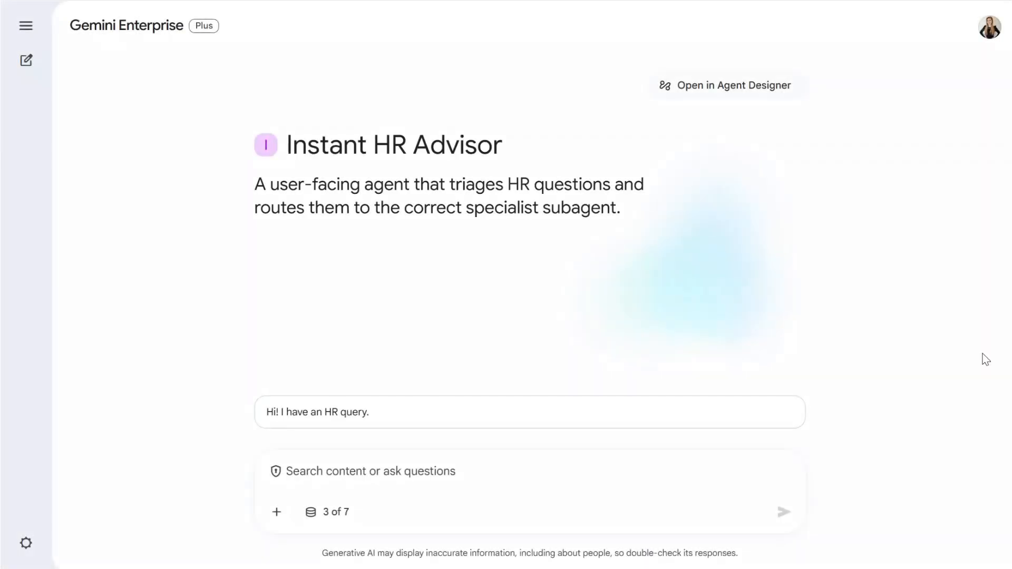
- In the Instant HR Advisor chat, check the enabled connectors and report a coworker taking credit for your work since January 15th
left_click(344, 517)
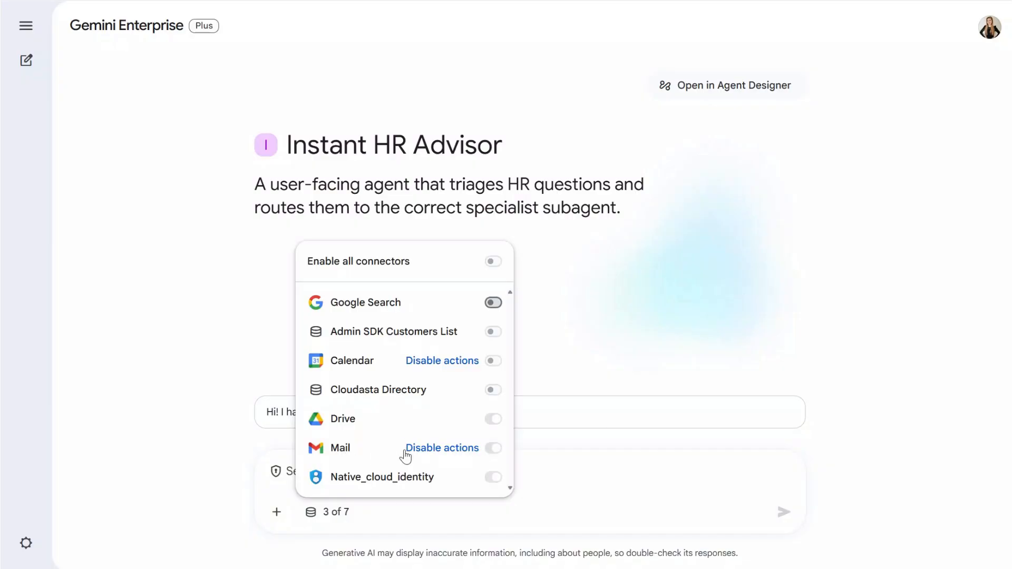
left_click(577, 493)
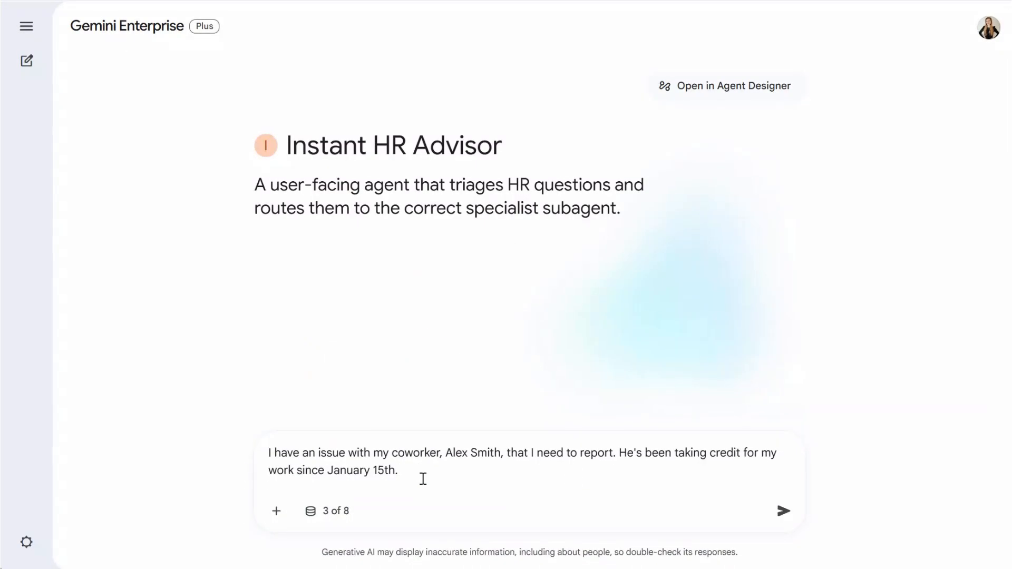
left_click(782, 509)
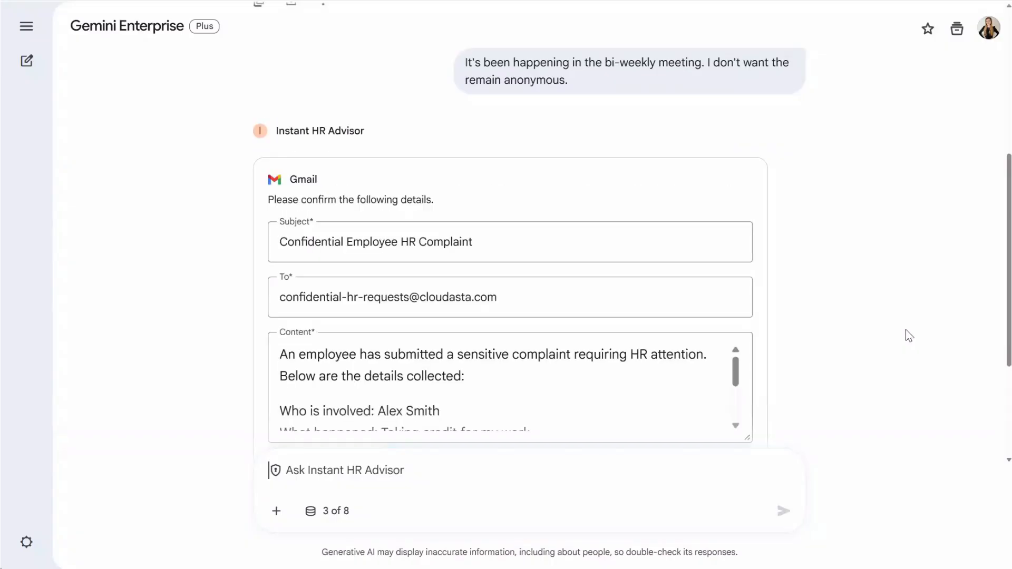
- Review the full content of the drafted "Confidential Employee HR Complaint" email and confirm sending it
scroll(905, 330, "down", 2)
left_click(734, 281)
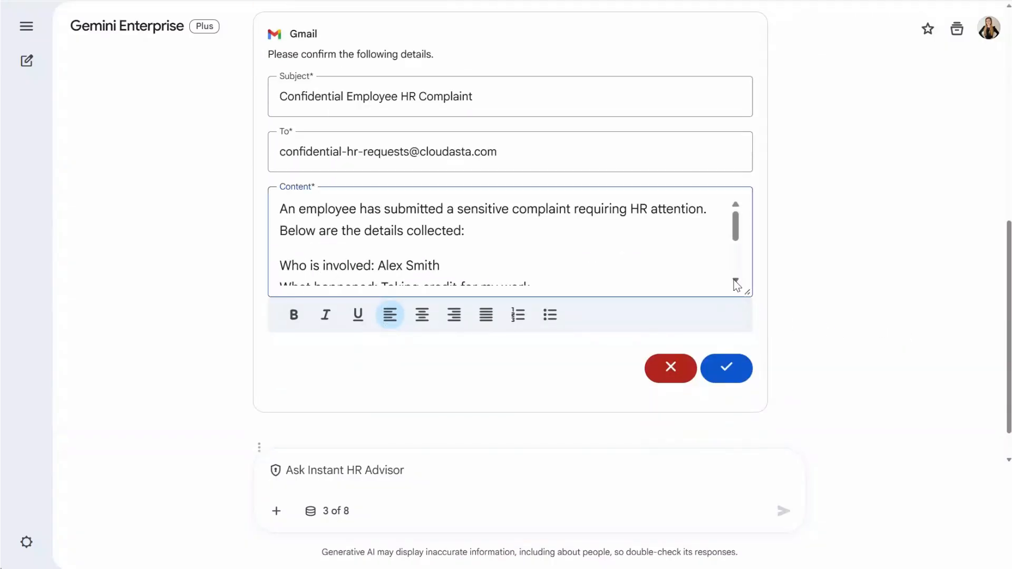
scroll(737, 285, "down", 4)
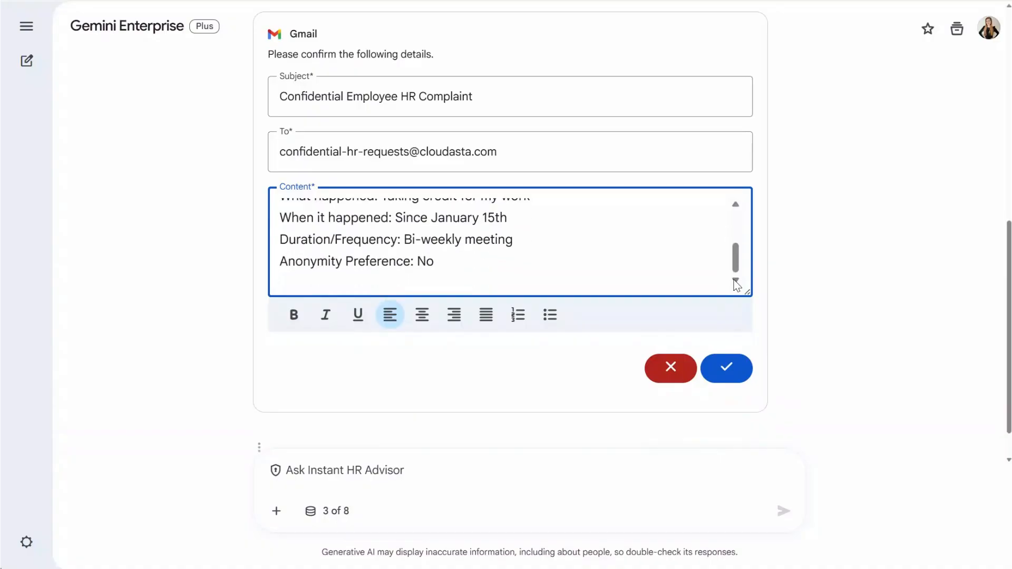
left_click(737, 371)
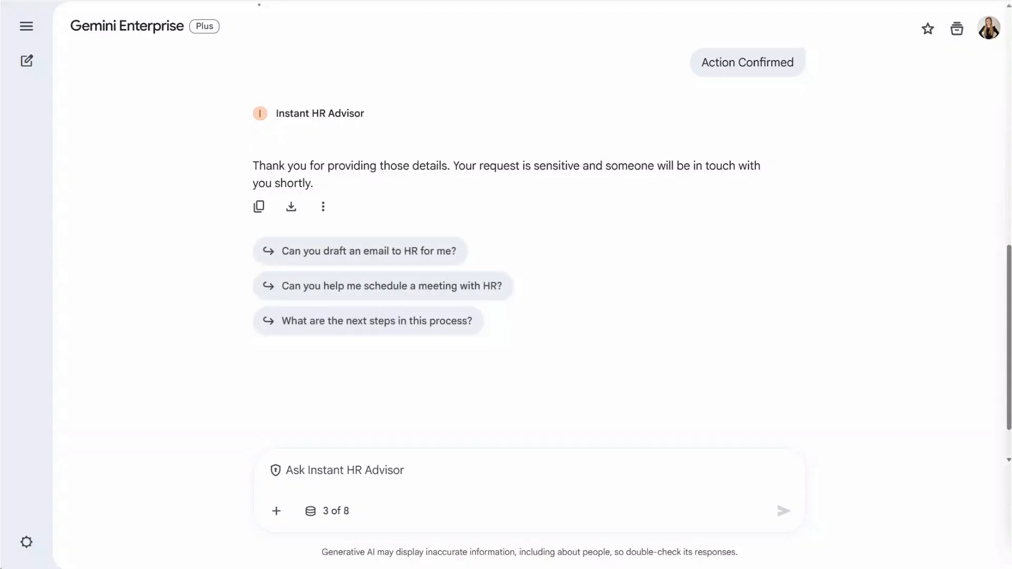
- Ask the Instant HR Advisor "How many PTO days do I have left?" and "How does our WFH policy work?"
left_click(655, 468)
type("How many PTO days do I have left?")
left_click(783, 511)
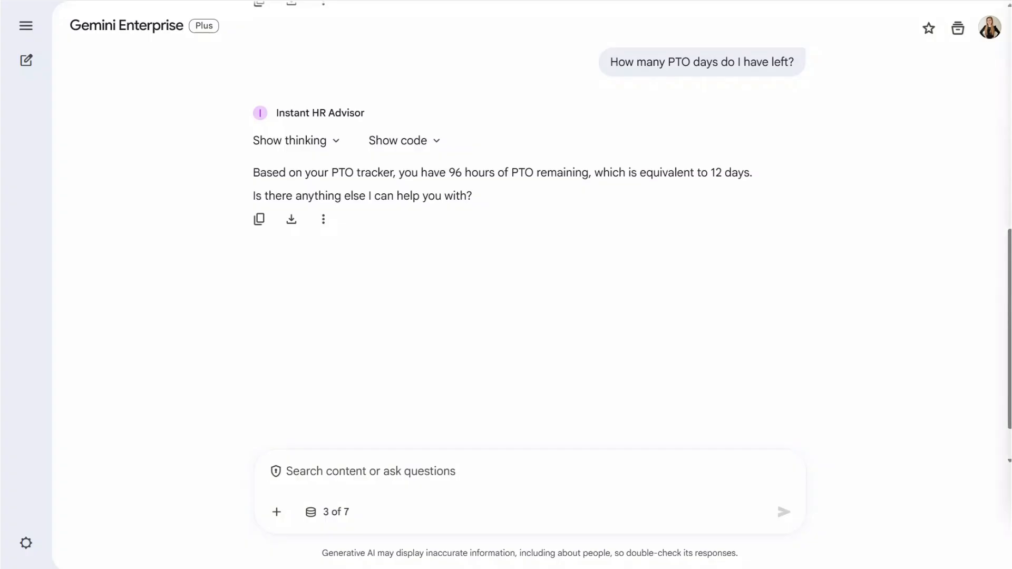
type("How does our WFH policy work?")
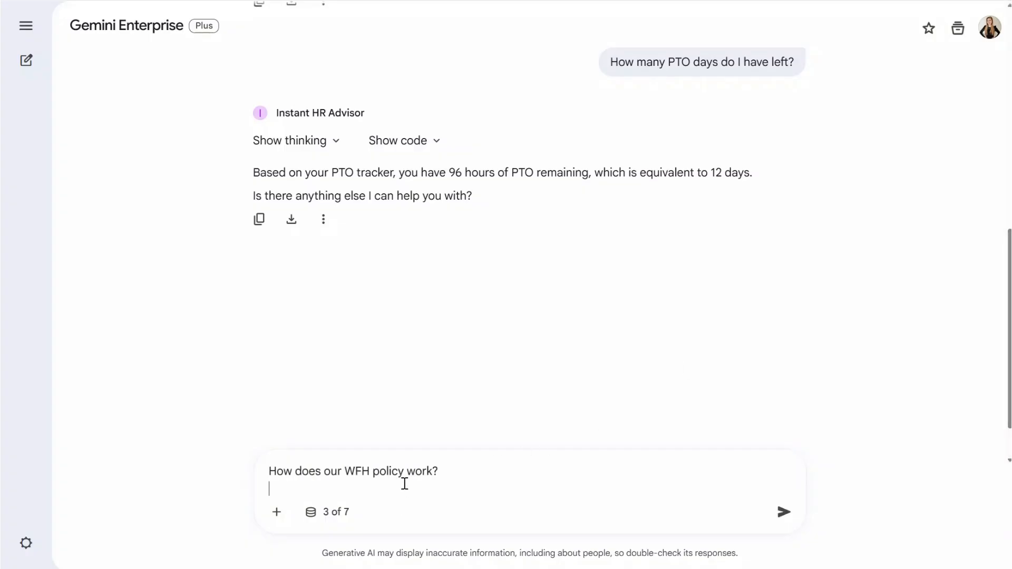
left_click(783, 512)
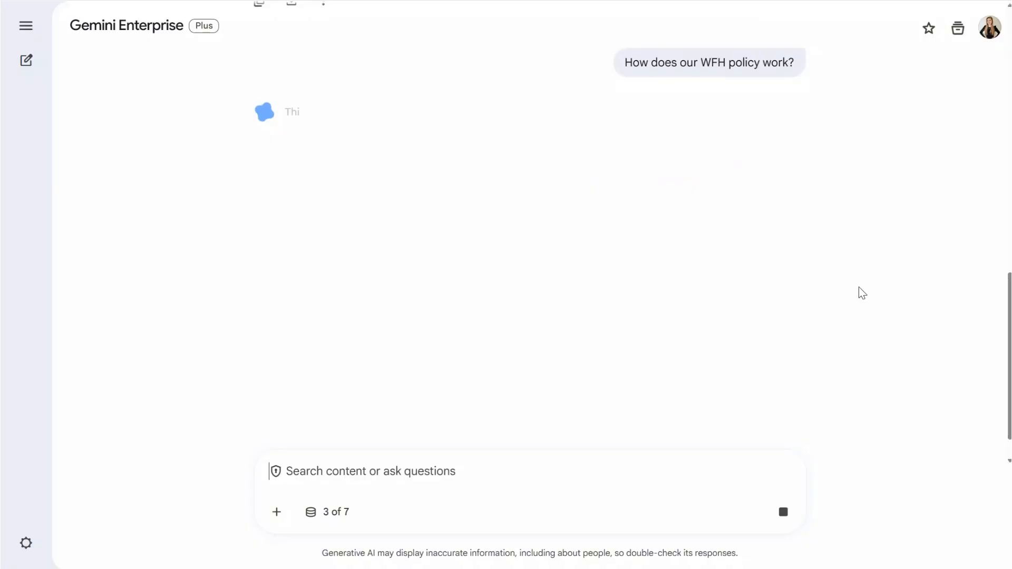